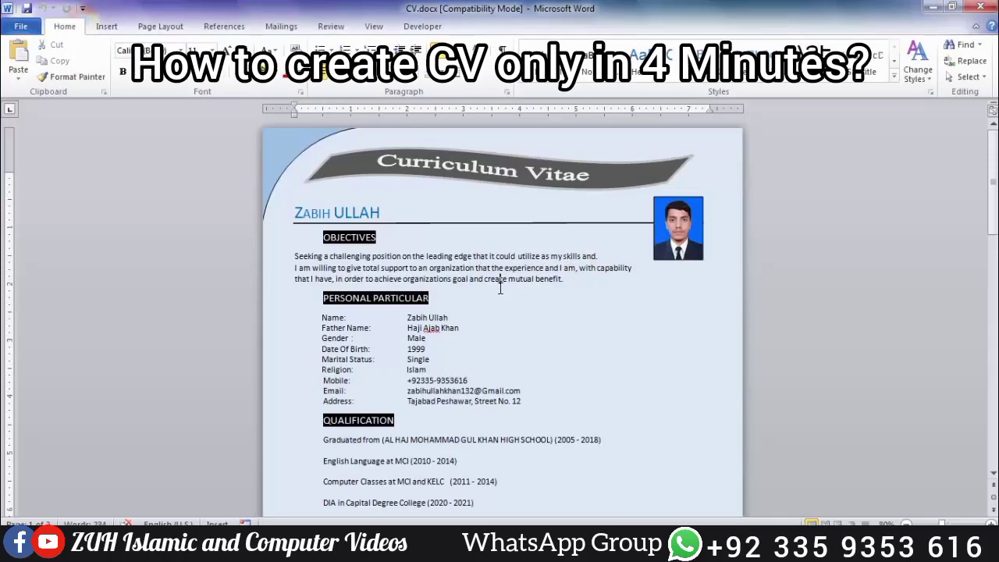
Scroll through the finished two-page CV, then start a new blank document.
{"action": "scroll", "coordinate": [497, 285], "scroll_direction": "down", "scroll_amount": 5}
{"action": "scroll", "coordinate": [497, 286], "scroll_direction": "down", "scroll_amount": 5}
{"action": "scroll", "coordinate": [498, 287], "scroll_direction": "down", "scroll_amount": 2}
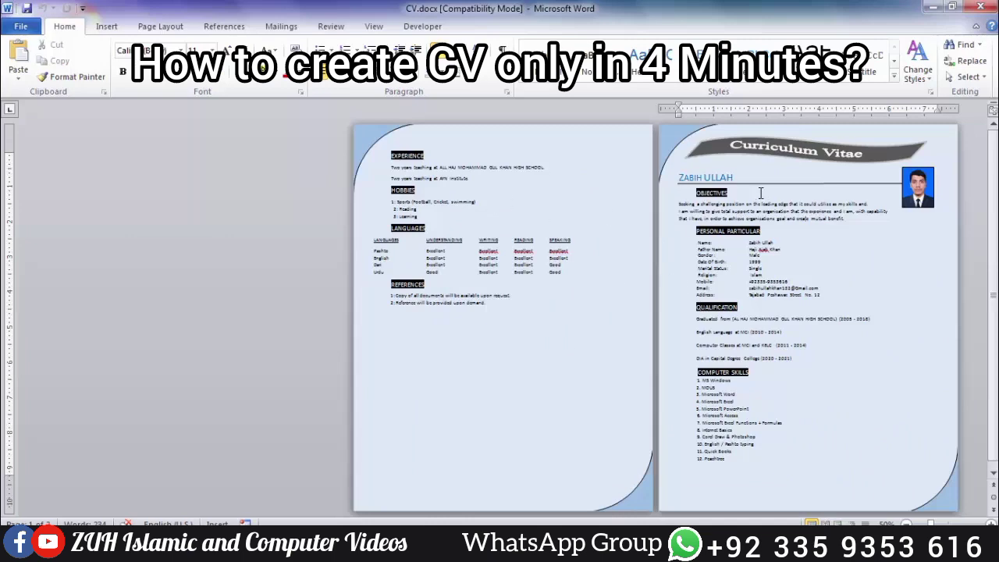
{"action": "left_click", "coordinate": [760, 193]}
{"action": "scroll", "coordinate": [759, 192], "scroll_direction": "up", "scroll_amount": 7}
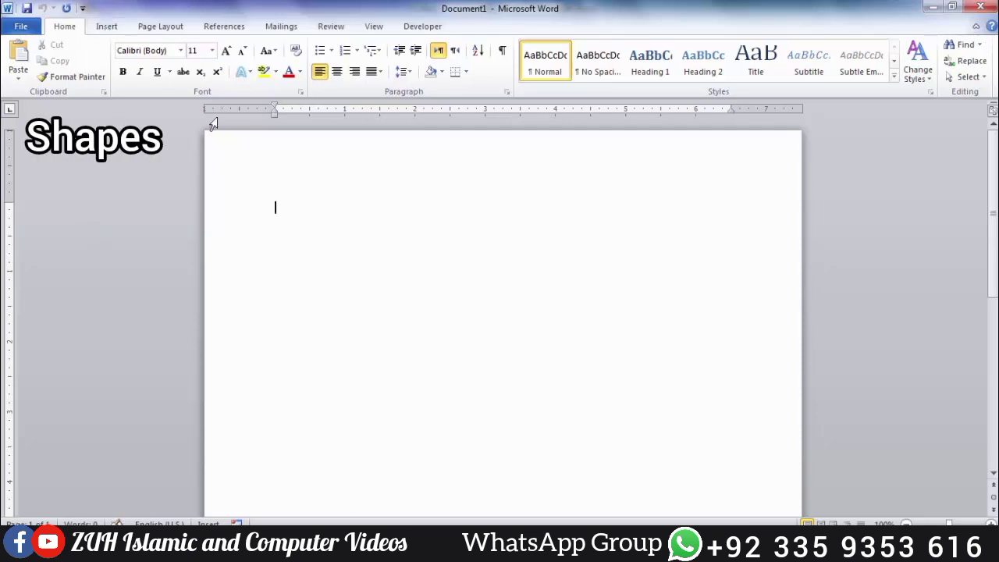
Draw a wave shape as a banner near the top of the page.
{"action": "left_click", "coordinate": [111, 28]}
{"action": "left_click", "coordinate": [249, 59]}
{"action": "key", "text": "Escape"}
{"action": "left_click", "coordinate": [215, 59]}
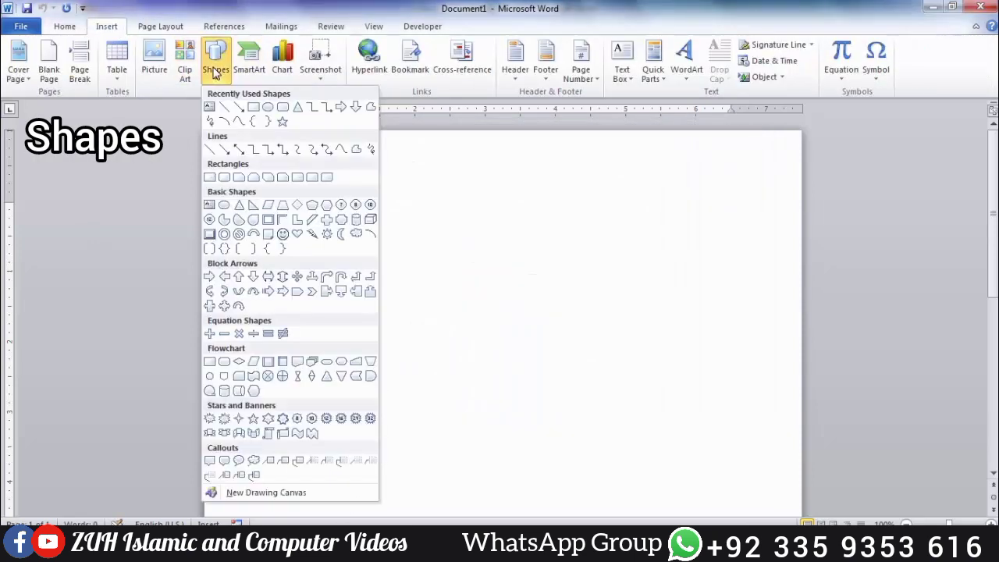
{"action": "left_click", "coordinate": [298, 435]}
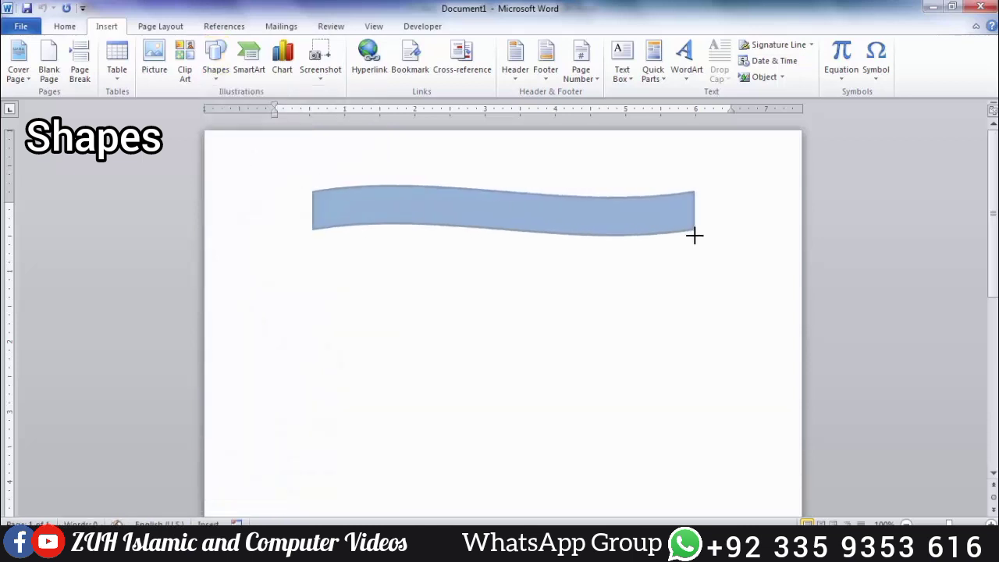
{"action": "left_click_drag", "start_coordinate": [312, 185], "coordinate": [697, 236]}
{"action": "left_click_drag", "start_coordinate": [513, 247], "coordinate": [479, 274]}
Fill the wave dark grey and give it a white outline.
{"action": "left_click", "coordinate": [357, 44]}
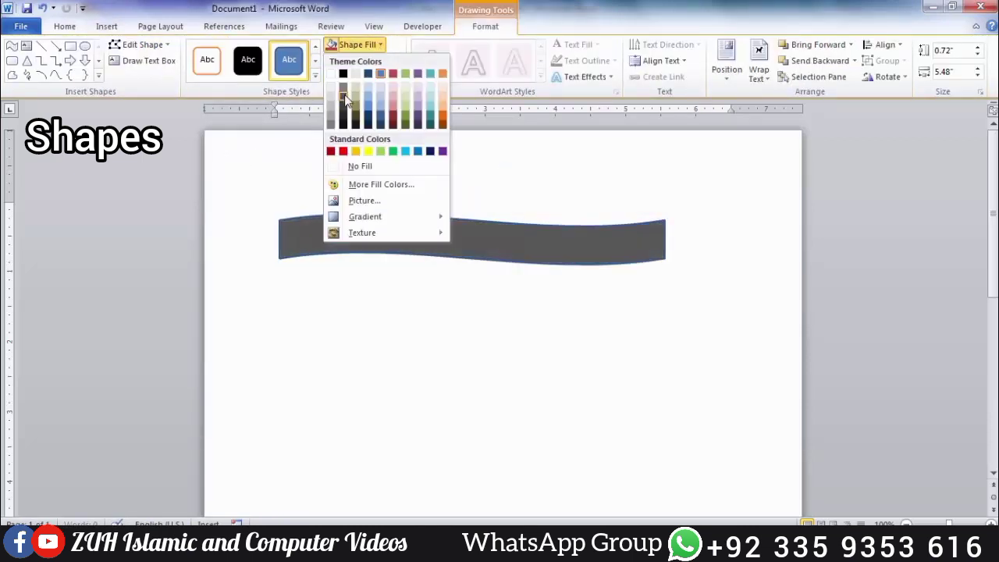
{"action": "left_click", "coordinate": [347, 98]}
{"action": "left_click", "coordinate": [379, 44]}
{"action": "left_click", "coordinate": [390, 61]}
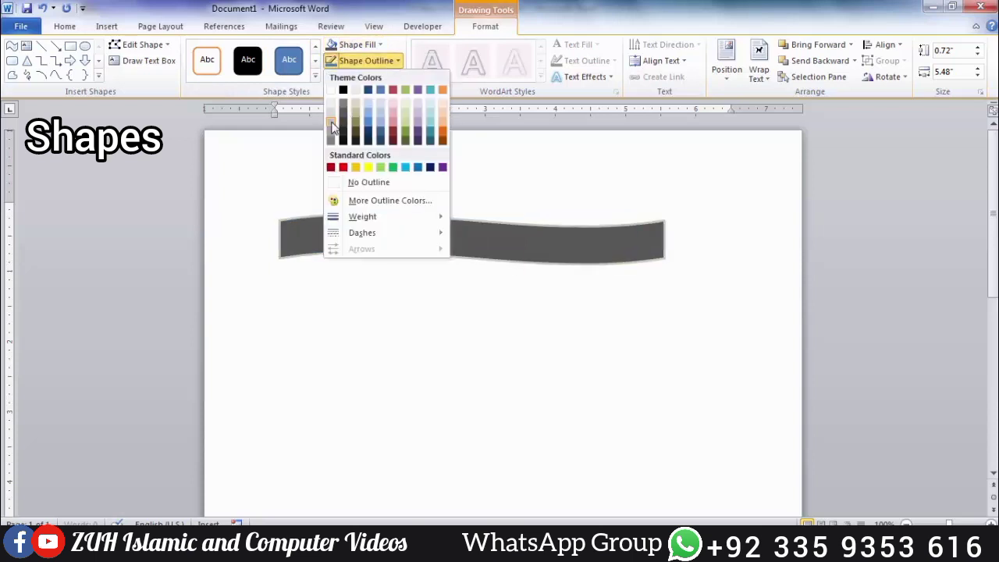
{"action": "left_click", "coordinate": [346, 99]}
Curve the wave more strongly, widen it to the right and move it up the page.
{"action": "left_click_drag", "start_coordinate": [278, 222], "coordinate": [267, 234]}
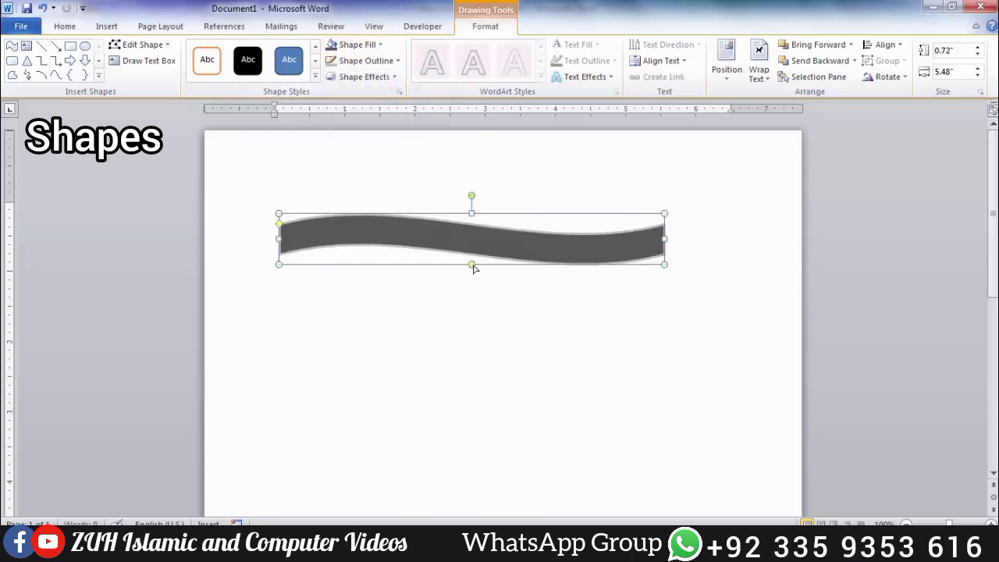
{"action": "left_click_drag", "start_coordinate": [473, 268], "coordinate": [454, 275]}
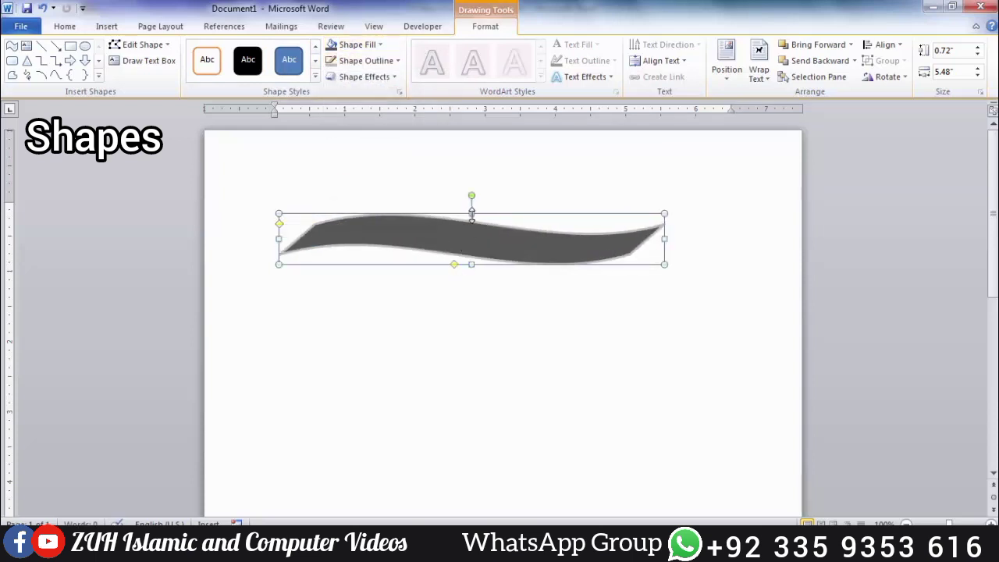
{"action": "left_click_drag", "start_coordinate": [664, 238], "coordinate": [714, 239]}
{"action": "left_click_drag", "start_coordinate": [596, 247], "coordinate": [596, 196]}
{"action": "left_click", "coordinate": [390, 141]}
Set the page colour to light blue.
{"action": "left_click", "coordinate": [159, 27]}
{"action": "left_click", "coordinate": [384, 62]}
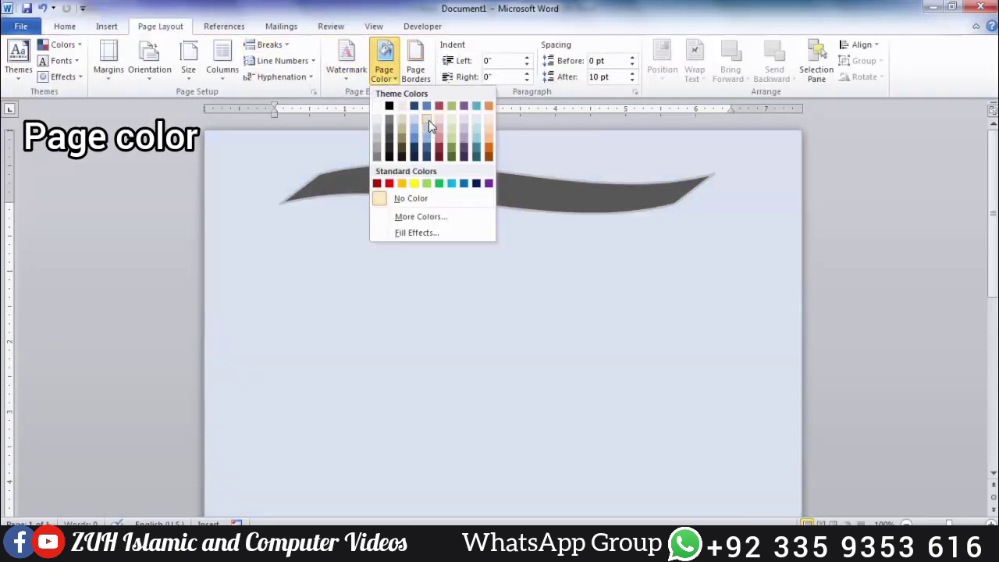
{"action": "left_click", "coordinate": [428, 120]}
{"action": "left_click", "coordinate": [434, 180]}
{"action": "left_click", "coordinate": [106, 26]}
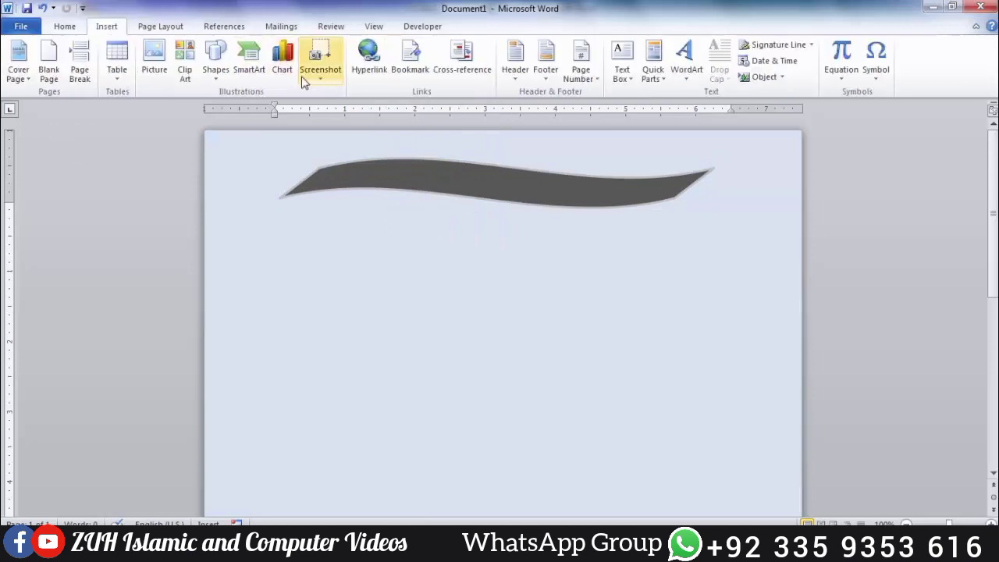
{"action": "left_click", "coordinate": [686, 62]}
Insert white outlined WordArt reading 'Curriculum Vitae'.
{"action": "left_click", "coordinate": [773, 149]}
{"action": "type", "text": "Curr"}
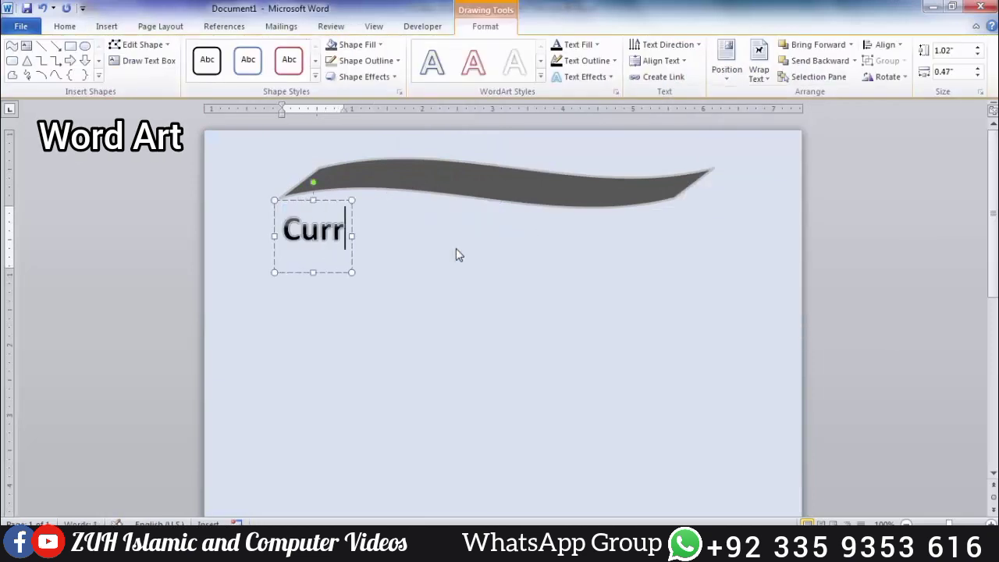
{"action": "type", "text": "iculum"}
{"action": "key", "text": "BackSpace"}
{"action": "type", "text": "um  Vit"}
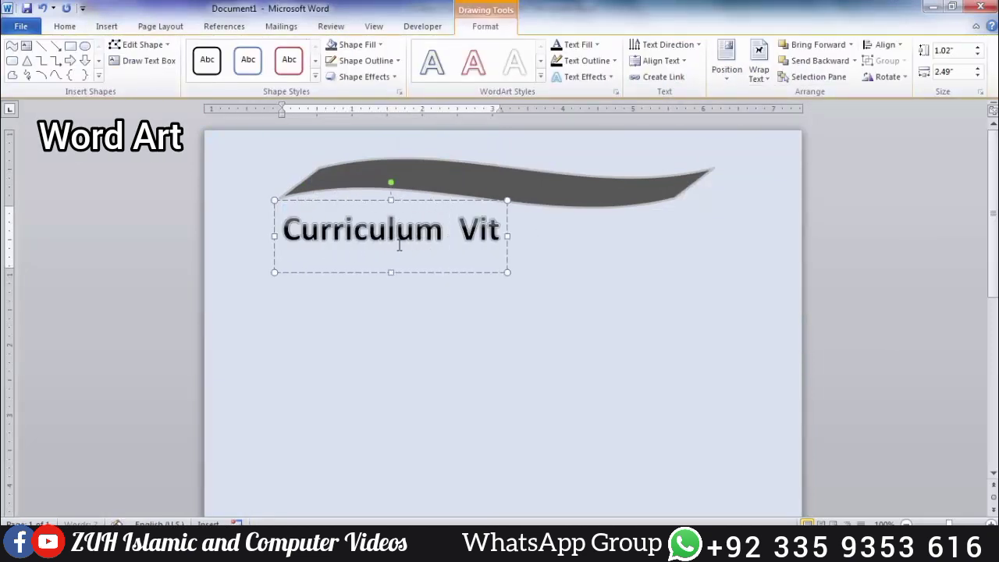
{"action": "type", "text": "ae"}
{"action": "left_click", "coordinate": [513, 62]}
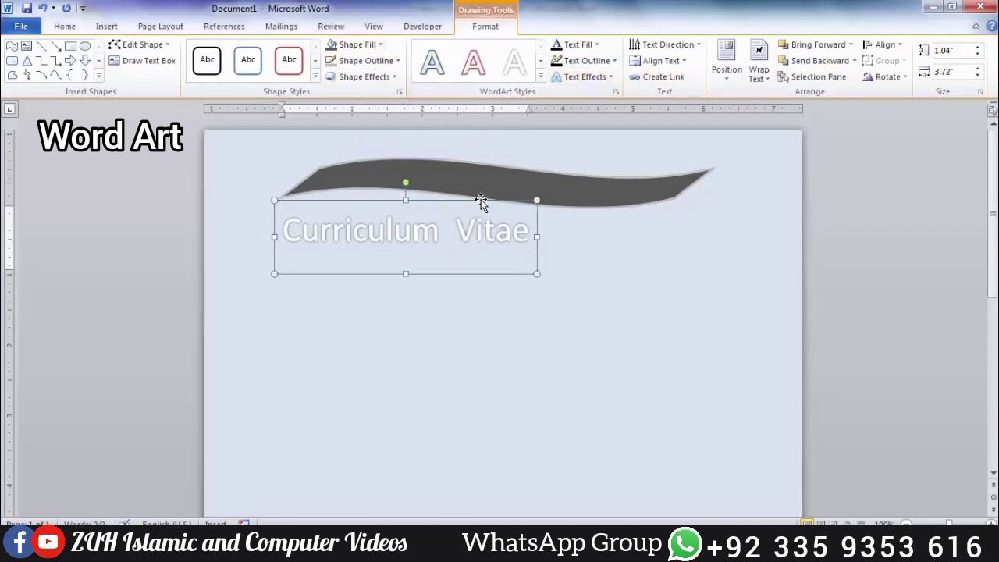
Warp the WordArt into a wave and fit it onto the grey banner.
{"action": "left_click_drag", "start_coordinate": [566, 147], "coordinate": [567, 151]}
{"action": "left_click", "coordinate": [585, 77]}
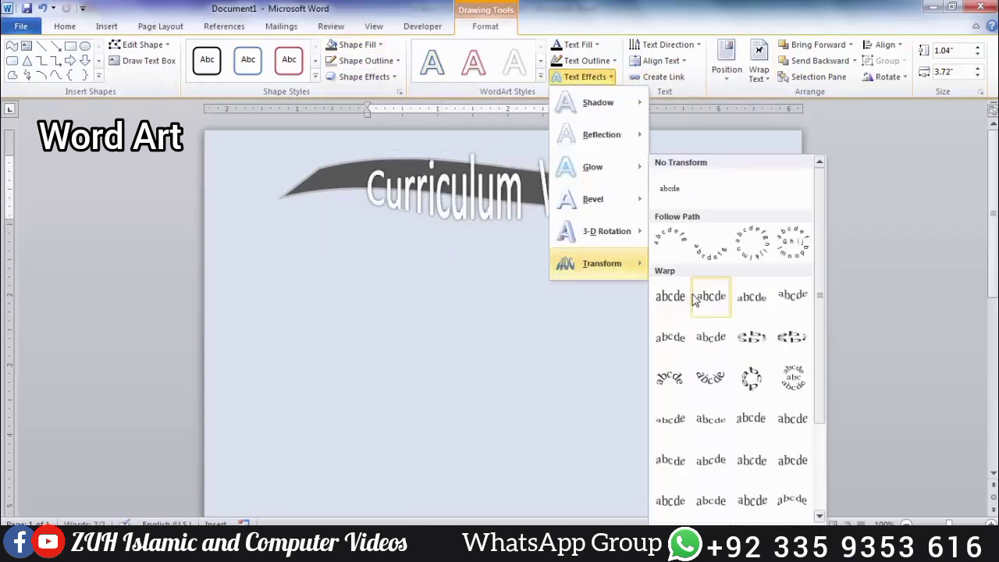
{"action": "left_click", "coordinate": [671, 295]}
{"action": "left_click", "coordinate": [65, 26]}
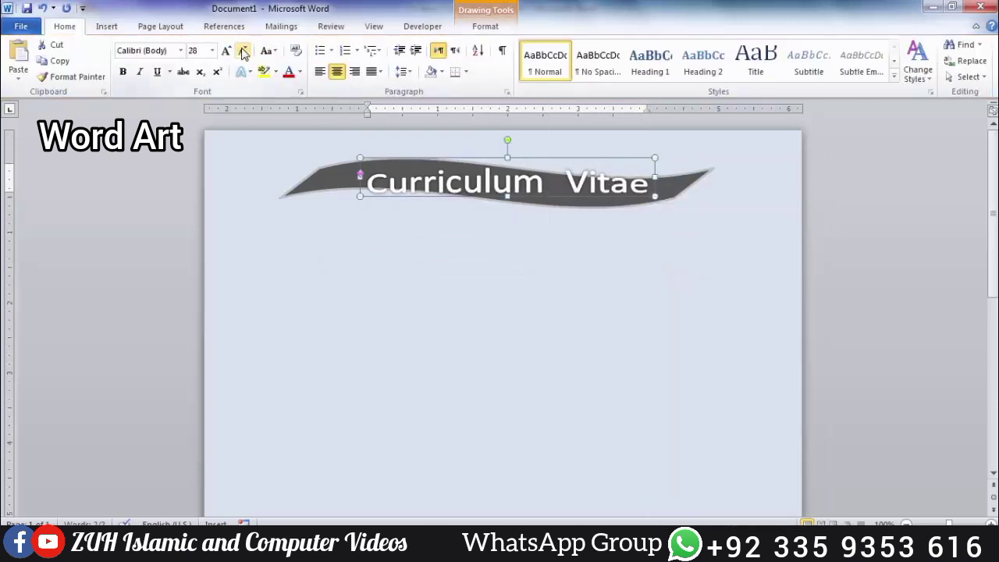
{"action": "left_click_drag", "start_coordinate": [654, 177], "coordinate": [628, 178]}
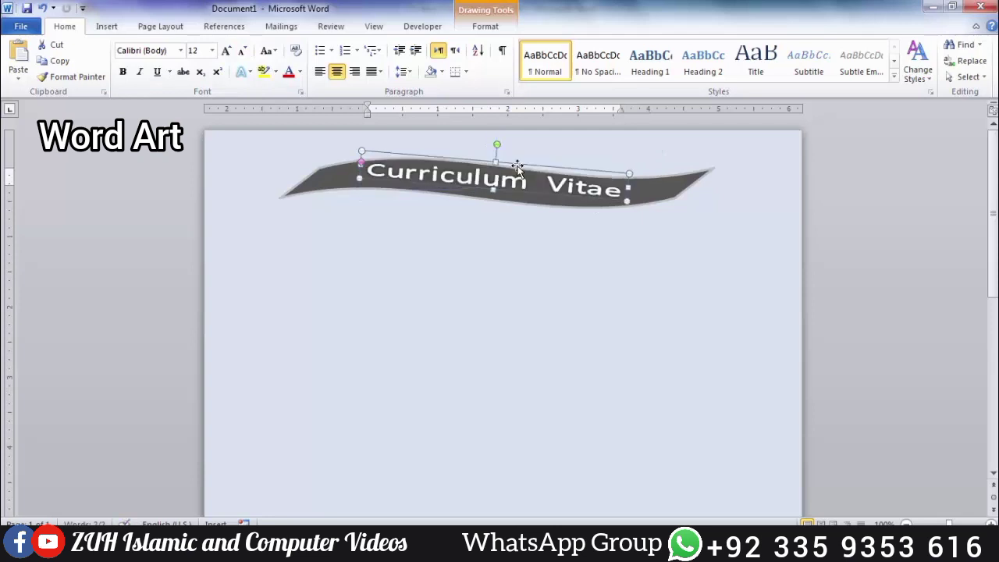
{"action": "left_click", "coordinate": [383, 306]}
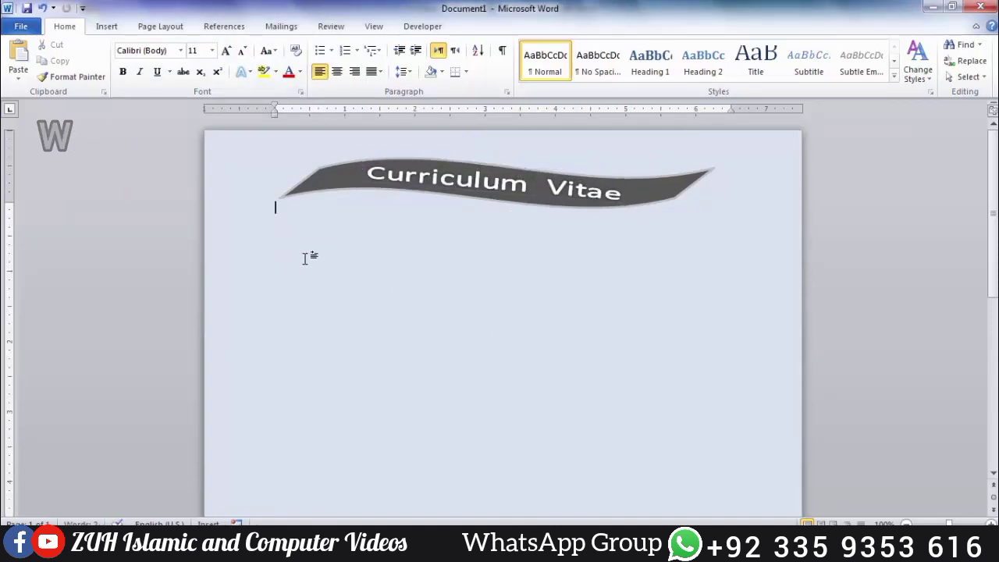
Type the CV owner's name below the banner and apply Heading 1 to it.
{"action": "key", "text": "Return"}
{"action": "key", "text": "BackSpace"}
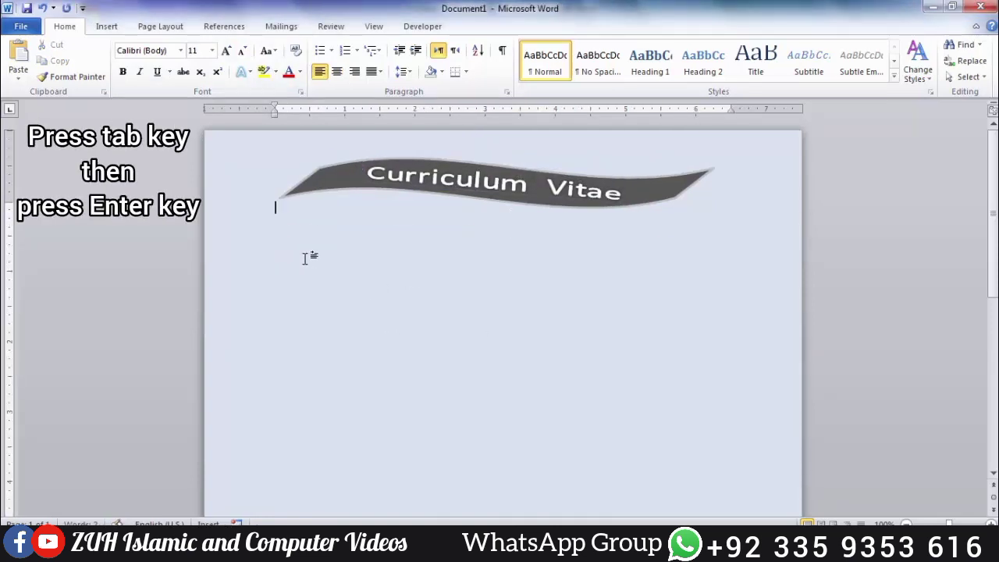
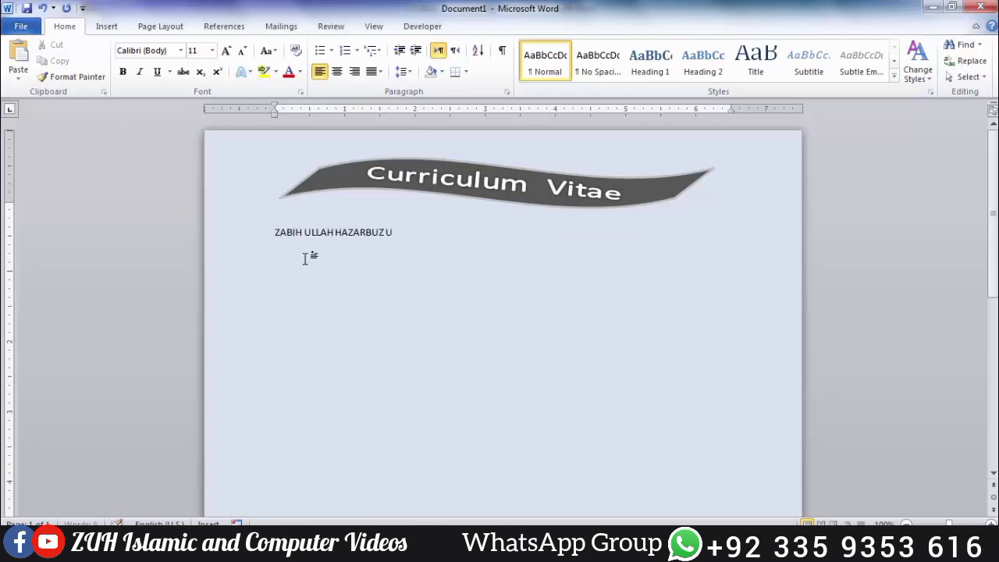
{"action": "left_click", "coordinate": [106, 25]}
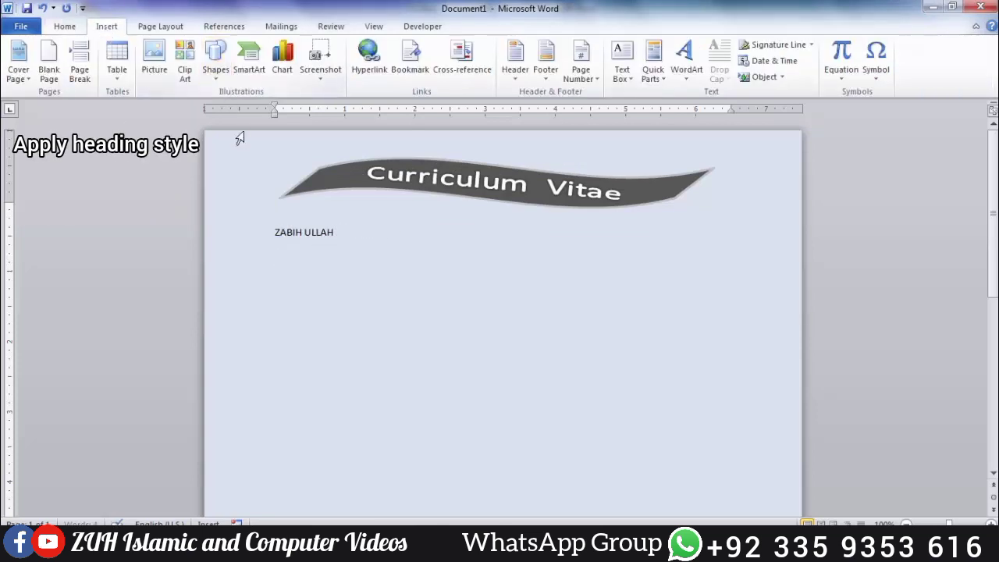
{"action": "type", "text": "____"}
{"action": "key", "text": "Return"}
{"action": "triple_click", "coordinate": [331, 232]}
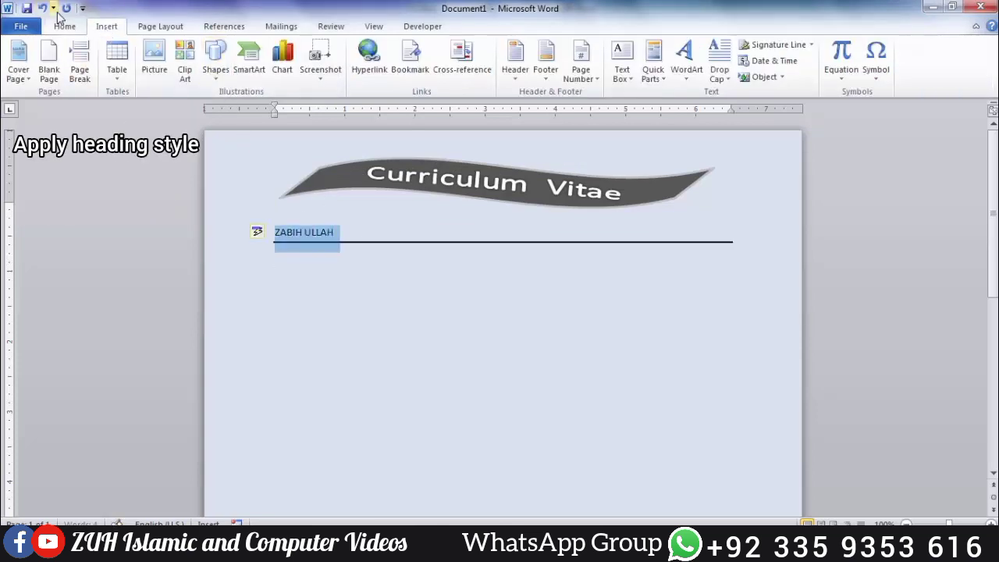
{"action": "left_click", "coordinate": [65, 25]}
{"action": "left_click", "coordinate": [649, 62]}
{"action": "left_click", "coordinate": [361, 264]}
Add a full-width border line under the name and set the name in Calibri.
{"action": "type", "text": "___"}
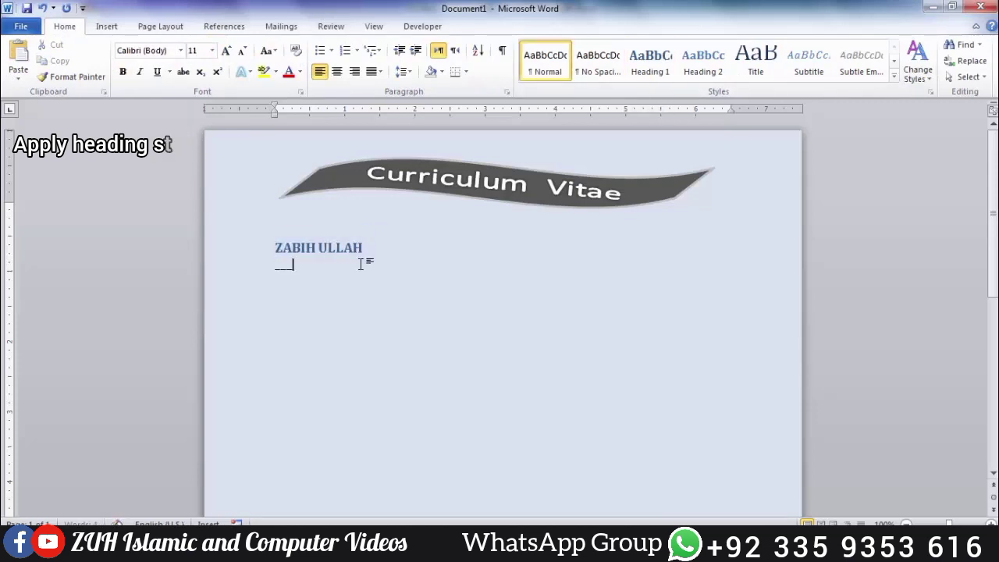
{"action": "key", "text": "Return"}
{"action": "triple_click", "coordinate": [318, 247]}
{"action": "left_click", "coordinate": [650, 63]}
{"action": "left_click", "coordinate": [180, 50]}
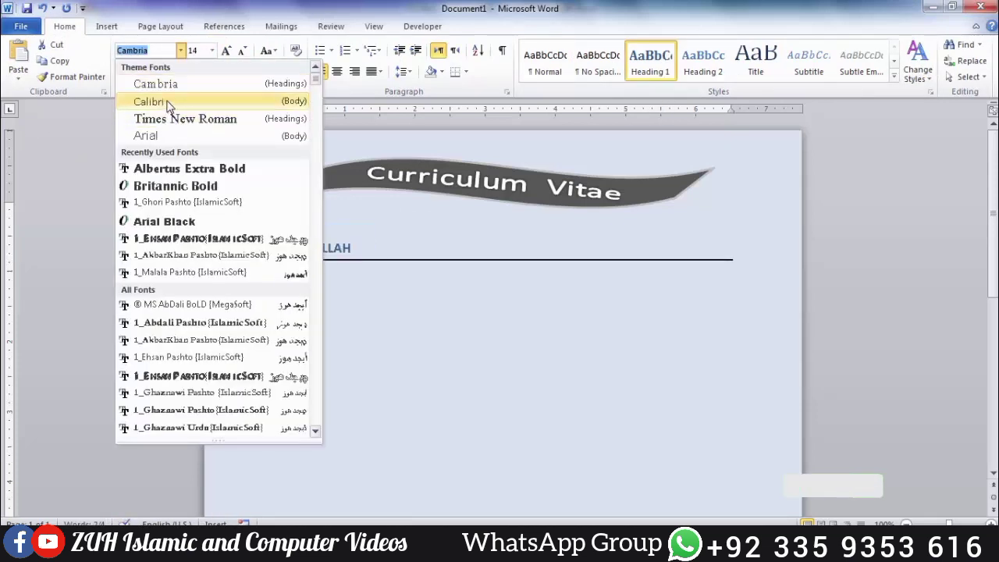
{"action": "left_click", "coordinate": [170, 102]}
{"action": "left_click", "coordinate": [350, 315]}
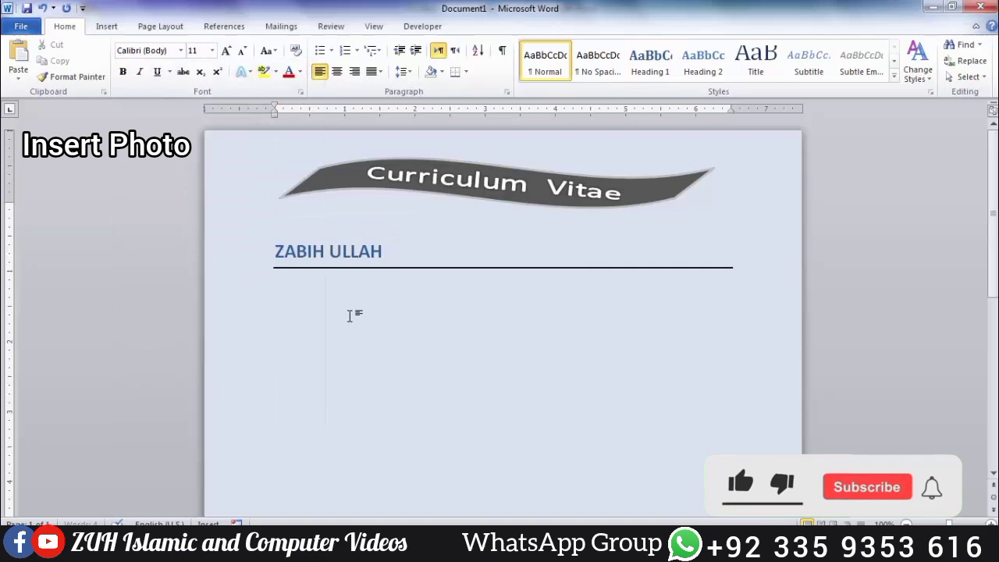
Insert the photo from Downloads with top-and-bottom wrapping, placed right of the name.
{"action": "left_click", "coordinate": [107, 26]}
{"action": "left_click", "coordinate": [153, 63]}
{"action": "left_click", "coordinate": [65, 146]}
{"action": "double_click", "coordinate": [411, 235]}
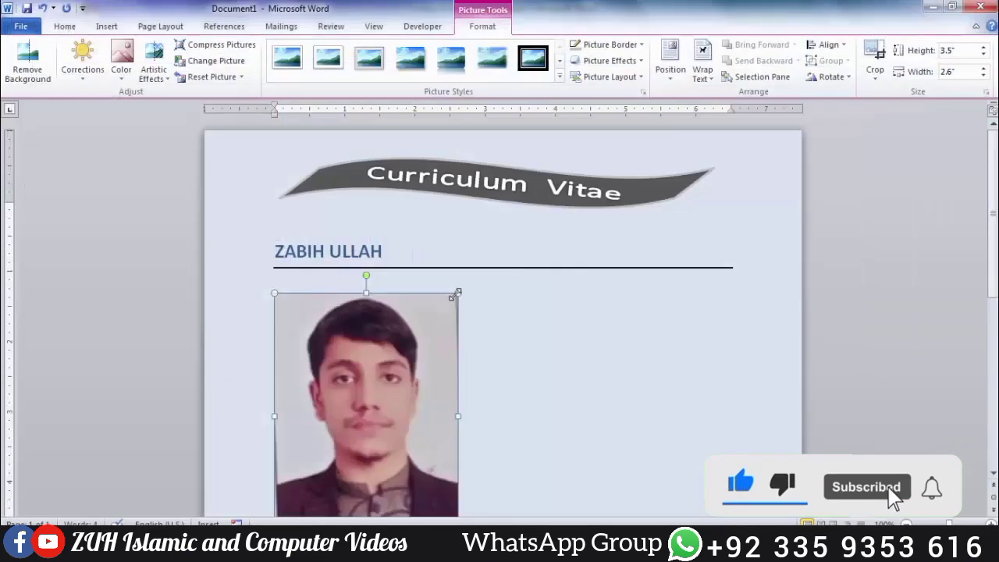
{"action": "left_click", "coordinate": [701, 74]}
{"action": "left_click", "coordinate": [741, 166]}
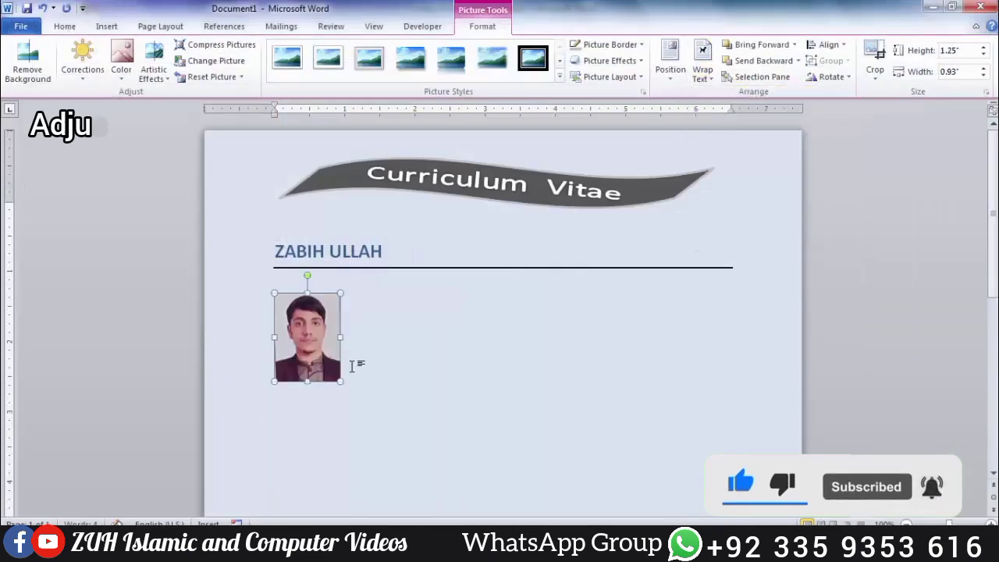
{"action": "left_click_drag", "start_coordinate": [312, 344], "coordinate": [704, 281]}
Make the photo slightly shorter and give it a thicker border.
{"action": "left_click_drag", "start_coordinate": [701, 318], "coordinate": [701, 307]}
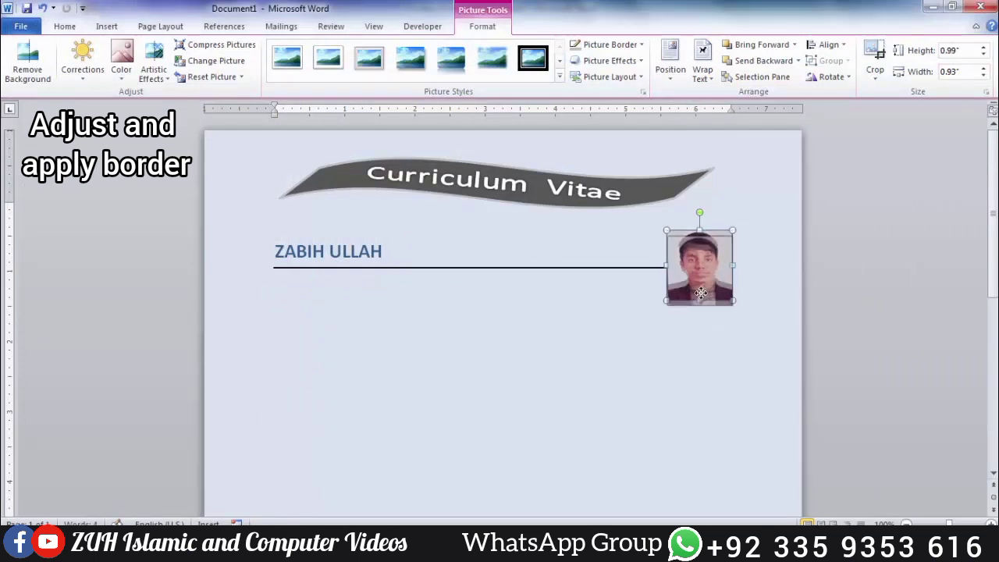
{"action": "left_click", "coordinate": [608, 44]}
{"action": "left_click", "coordinate": [755, 292]}
{"action": "left_click", "coordinate": [531, 350]}
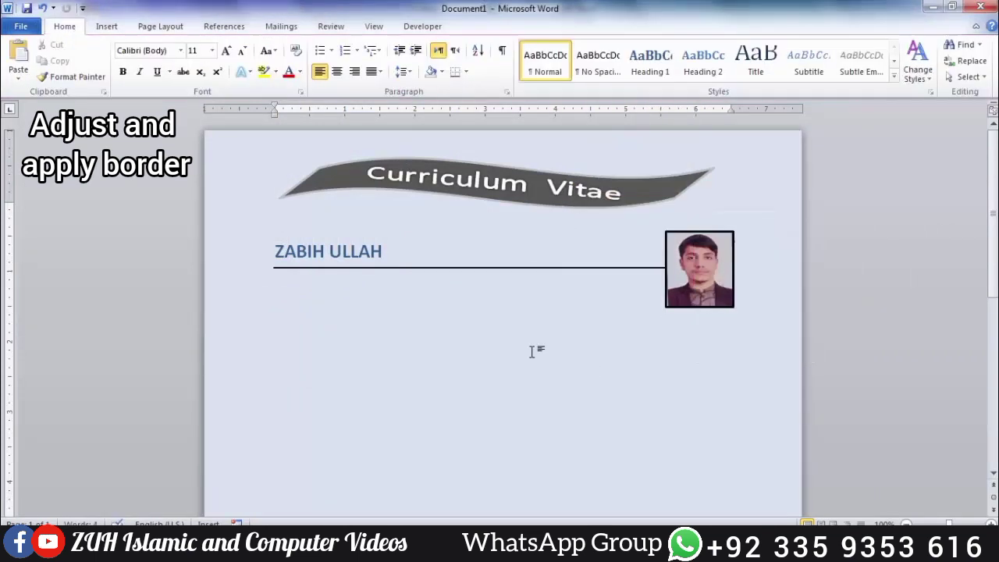
{"action": "type", "text": "o"}
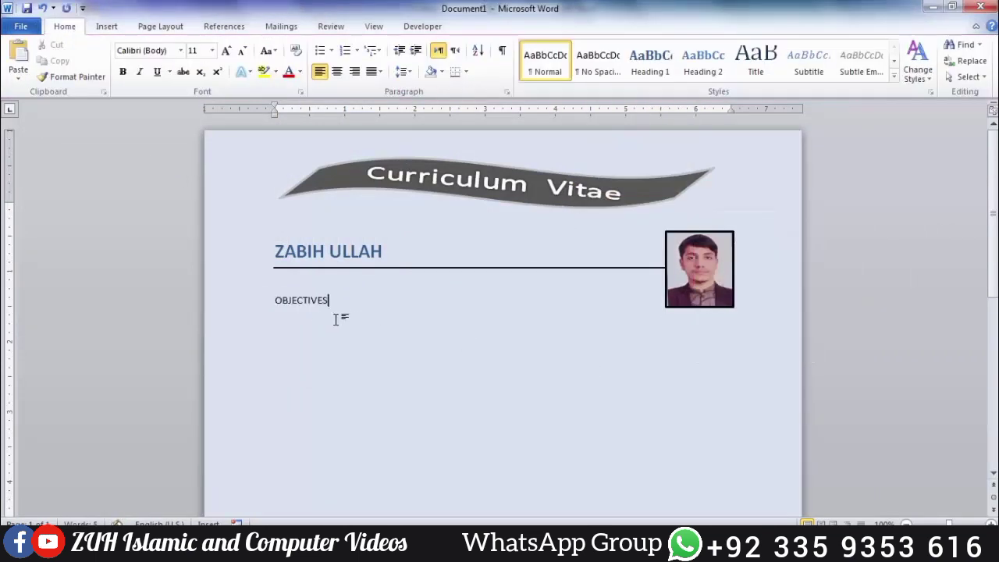
Paste the objectives paragraph and make OBJECTIVES a 14 pt white-on-black heading.
{"action": "type", "text": "Seeking a challenging position on the leading edge that it could utilize as my skills and. I am willing to give total support to an organization that the experience and I am, with capability that I have, in order to achieve organizations goal and create mutual benefit."}
{"action": "left_click_drag", "start_coordinate": [331, 301], "coordinate": [273, 295]}
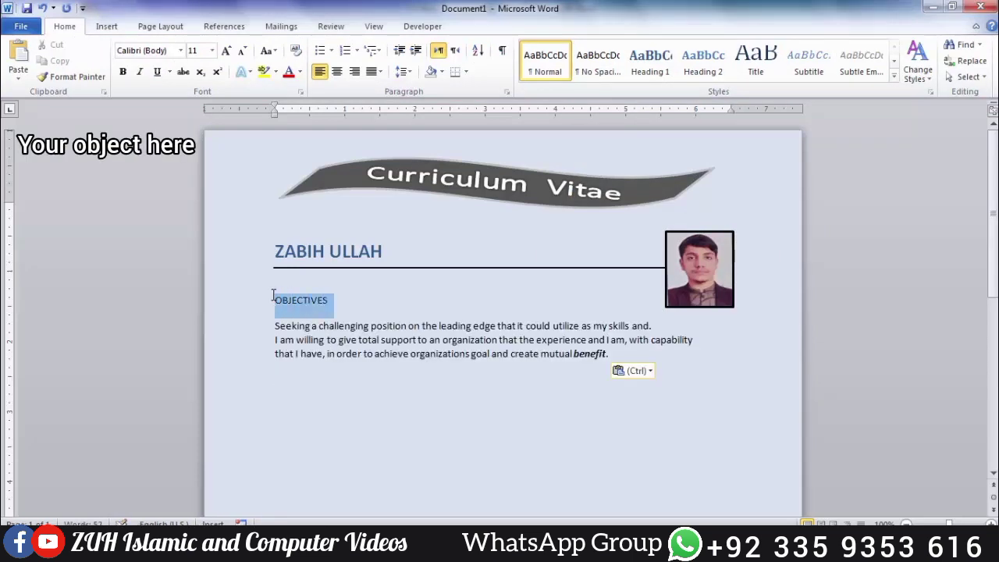
{"action": "left_click", "coordinate": [225, 50]}
{"action": "left_click", "coordinate": [226, 50]}
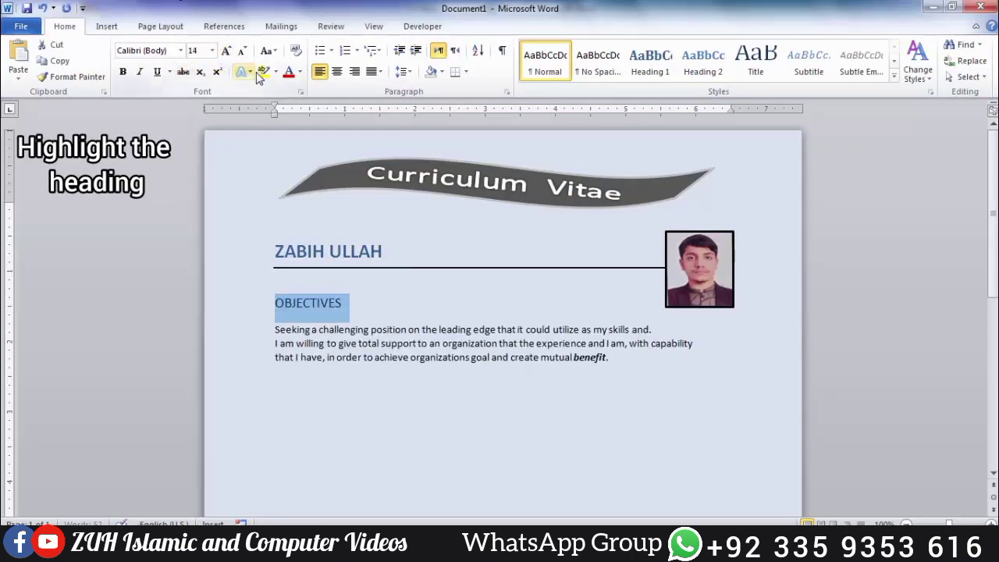
{"action": "left_click", "coordinate": [276, 72]}
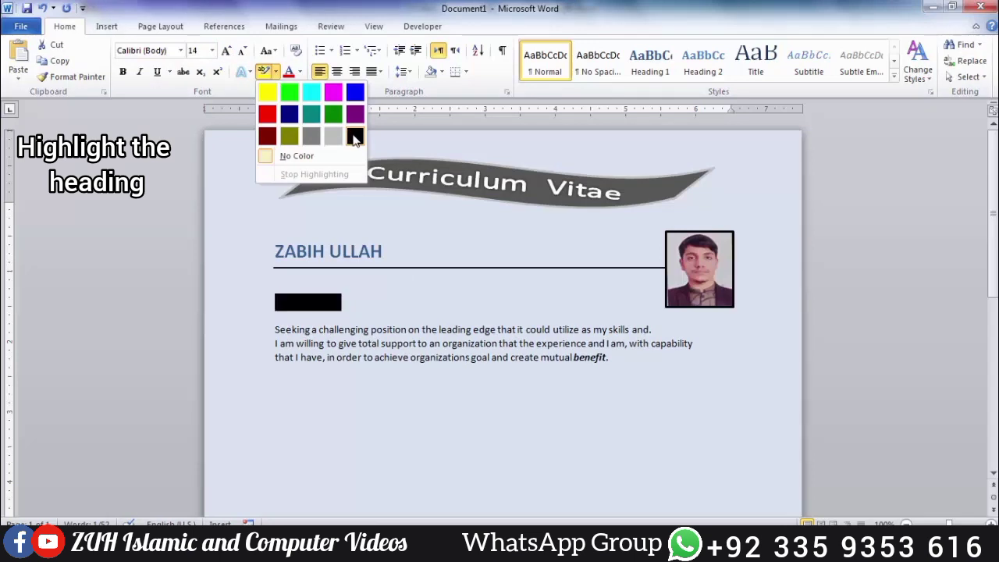
{"action": "left_click", "coordinate": [354, 137]}
{"action": "left_click", "coordinate": [300, 71]}
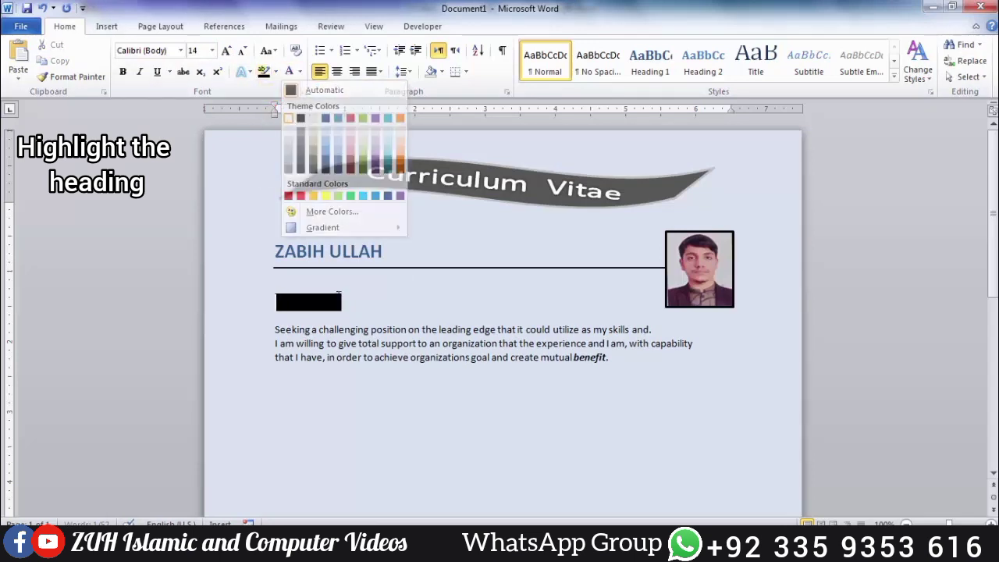
{"action": "left_click", "coordinate": [291, 107]}
{"action": "left_click", "coordinate": [367, 356]}
{"action": "left_click", "coordinate": [295, 383]}
Type the PERSONAL PARTICULAR heading with name, father's name and Gender: Male entries.
{"action": "type", "text": "PERSONAL PARTICULAR"}
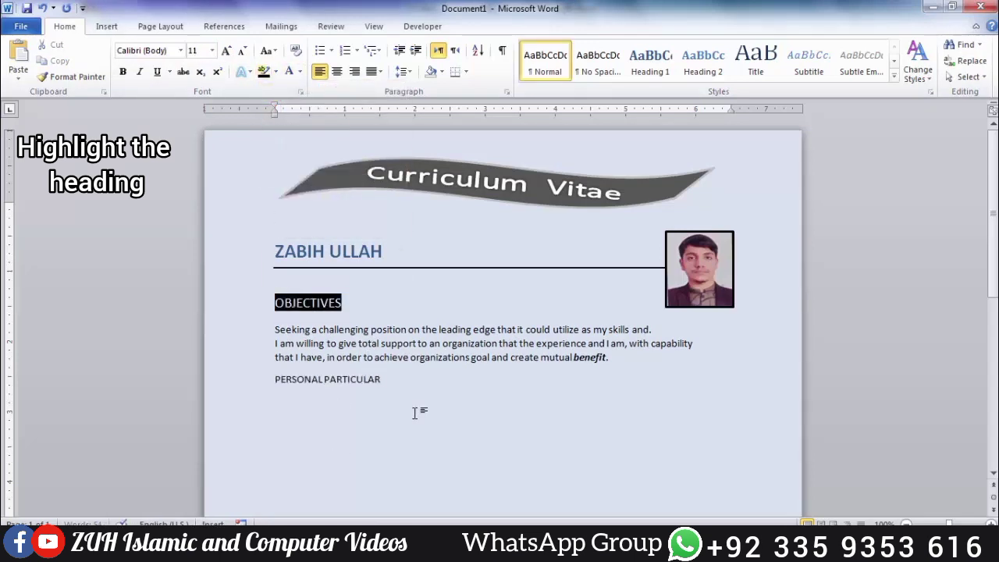
{"action": "key", "text": "Return"}
{"action": "type", "text": "Name:\t"}
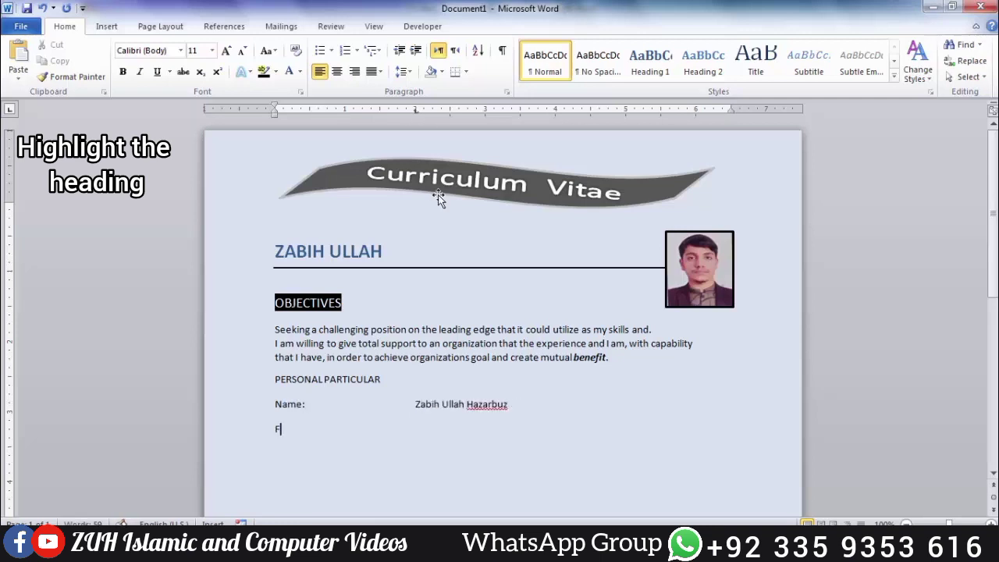
{"action": "type", "text": "/Name:"}
{"action": "key", "text": "Tab"}
{"action": "type", "text": "Gender:\tMa"}
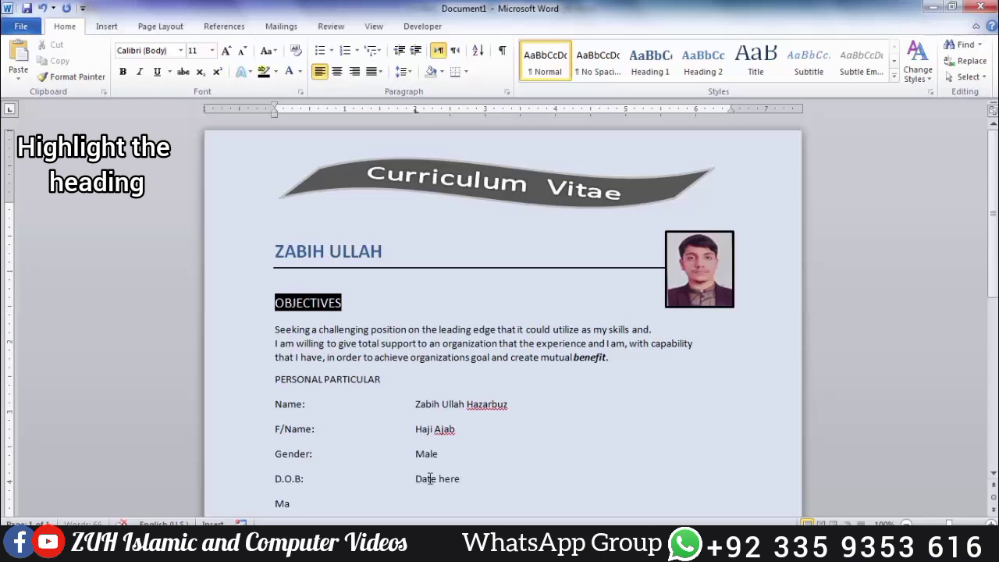
{"action": "type", "text": "le"}
Add the religion, mobile number, e-mail and address lines.
{"action": "key", "text": "Return"}
{"action": "type", "text": "Religion: Islam"}
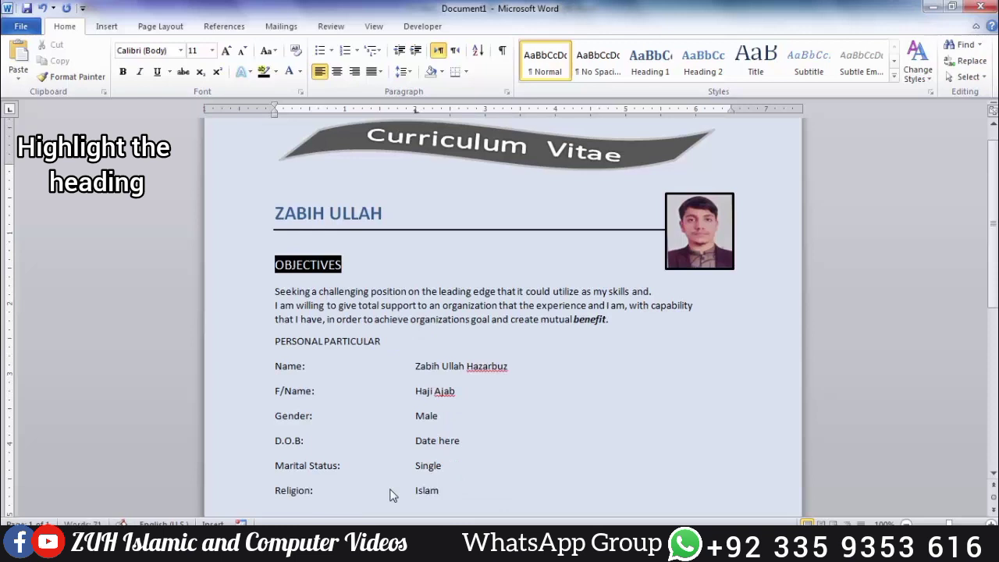
{"action": "key", "text": "Return"}
{"action": "type", "text": "mobile"}
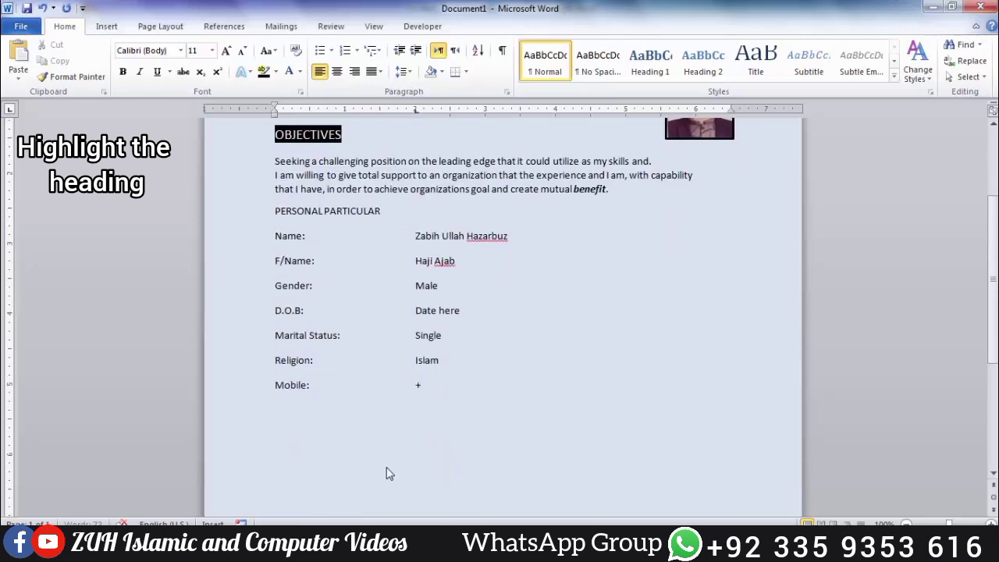
{"action": "type", "text": "3616"}
{"action": "key", "text": "Return"}
{"action": "type", "text": "E"}
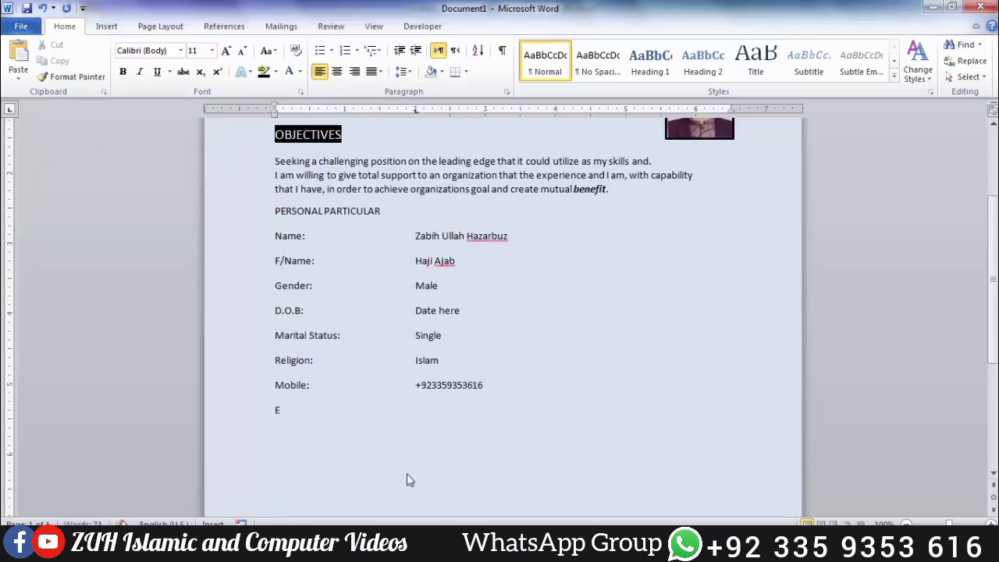
{"action": "type", "text": ".com"}
{"action": "key", "text": "Return"}
{"action": "type", "text": "Address:"}
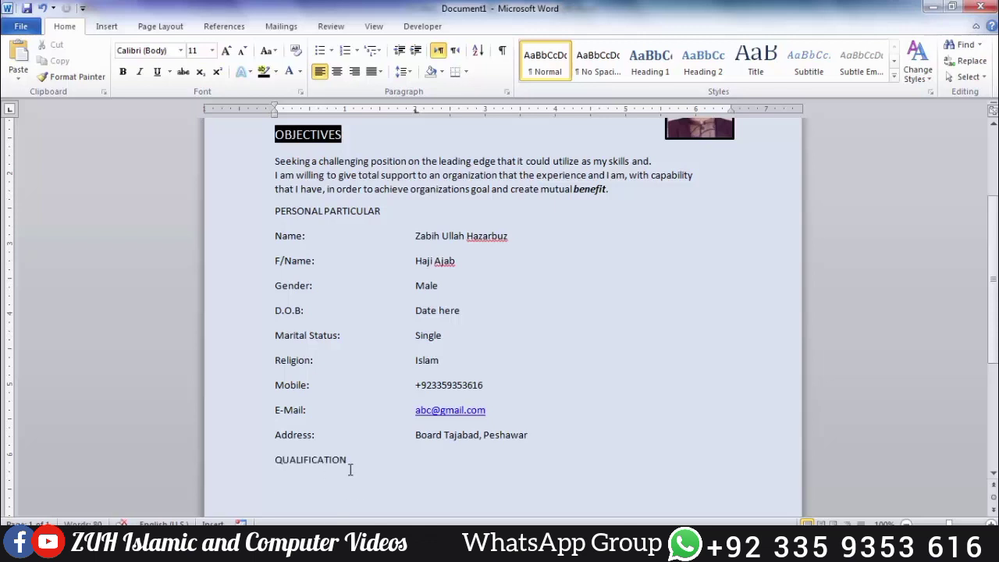
Paste four qualification lines, tab-indent QUALIFICATION to align with them and enlarge it.
{"action": "key", "text": "ctrl+v"}
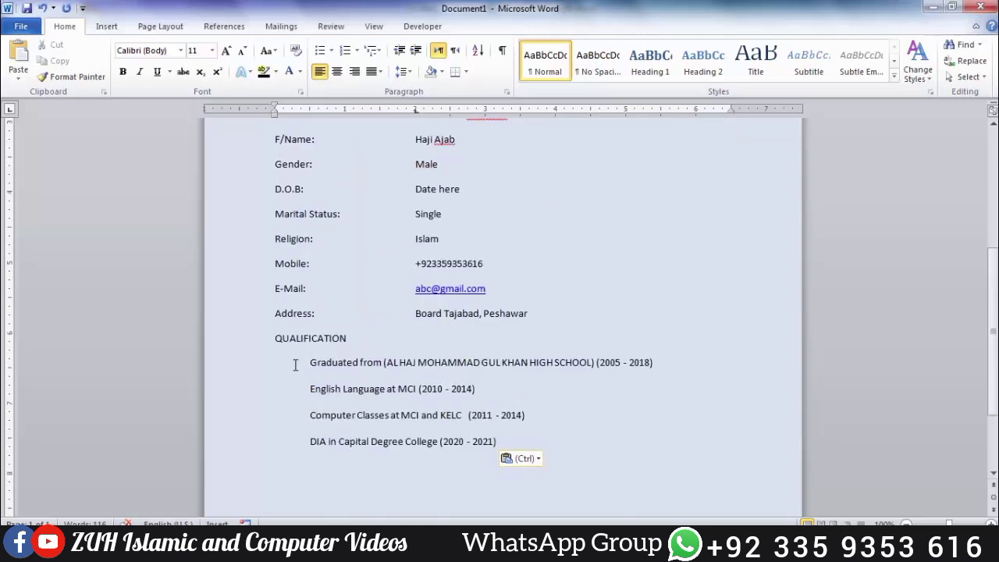
{"action": "left_click", "coordinate": [310, 359]}
{"action": "left_click", "coordinate": [277, 336]}
{"action": "key", "text": "Tab"}
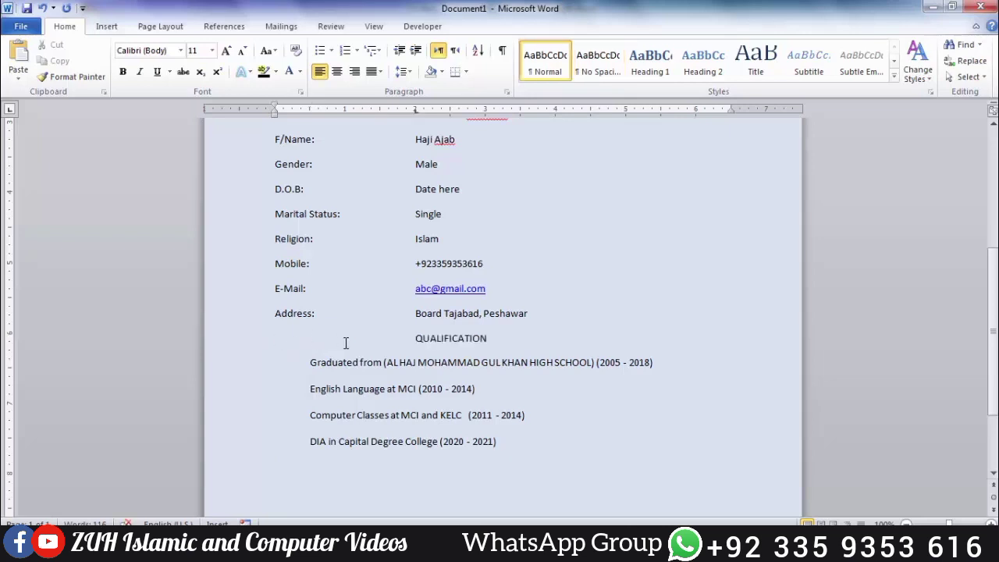
{"action": "key", "text": "BackSpace"}
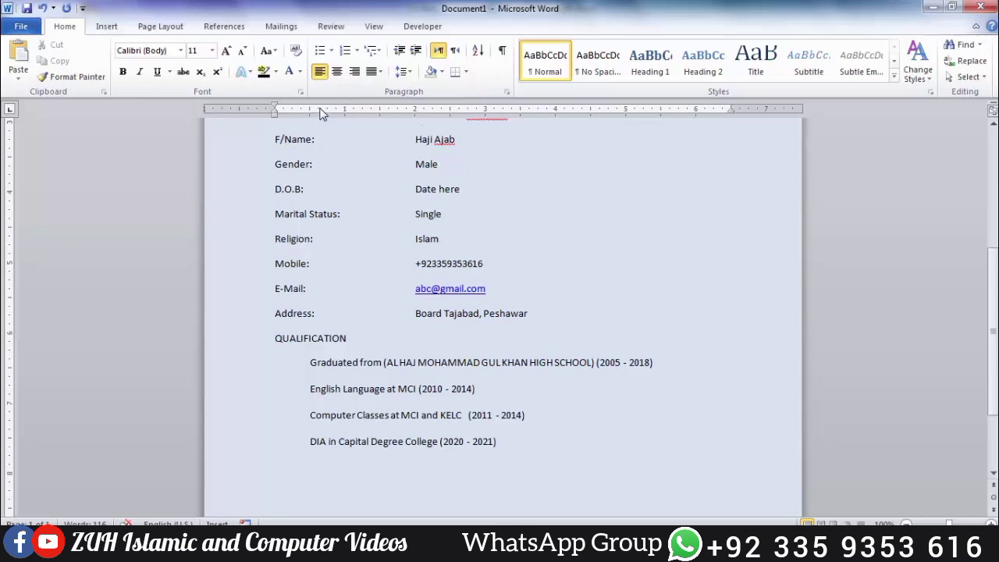
{"action": "key", "text": "Tab"}
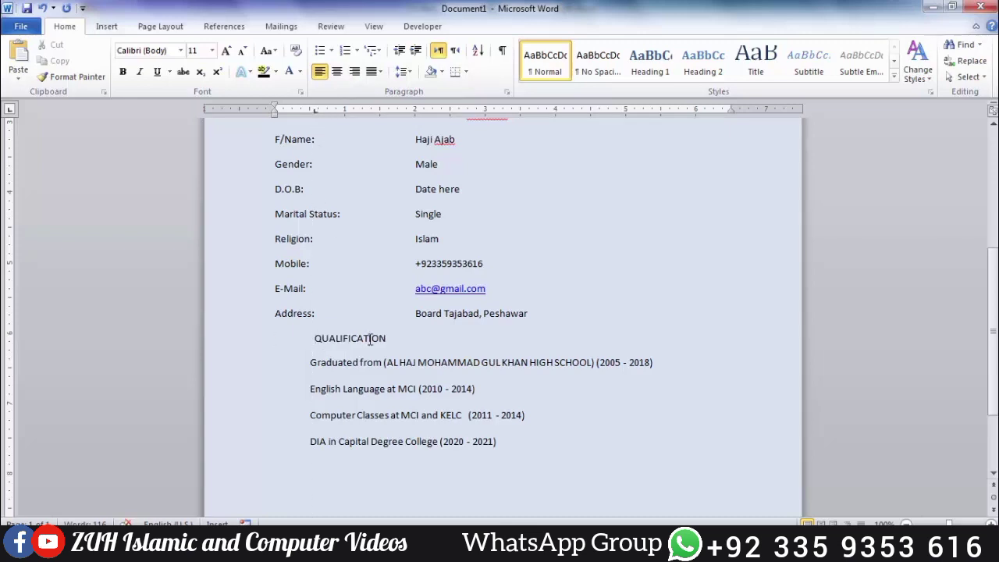
{"action": "double_click", "coordinate": [336, 338]}
{"action": "key", "text": "ctrl+shift+period"}
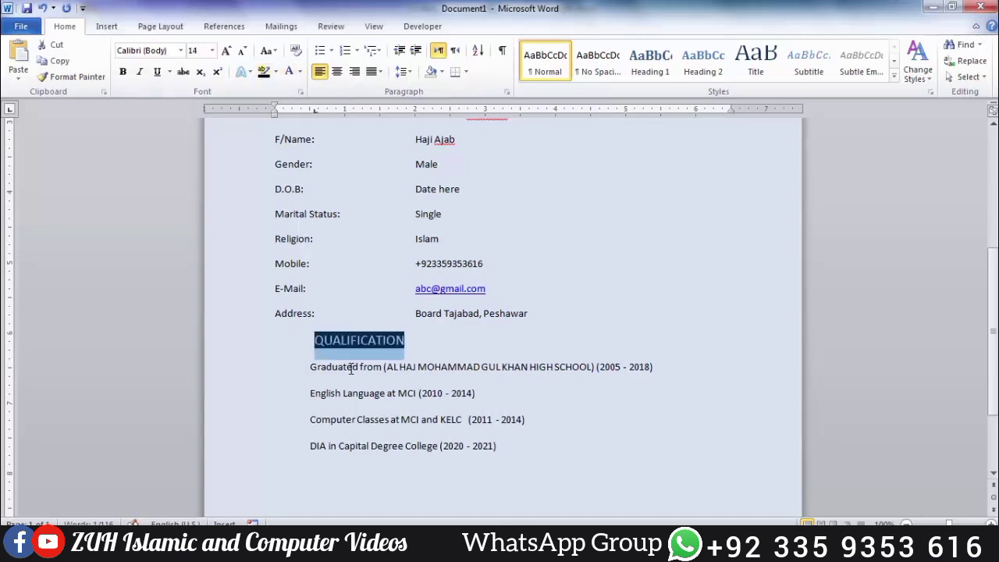
{"action": "left_click", "coordinate": [312, 419]}
Copy the OBJECTIVES heading formatting onto QUALIFICATION with Format Painter.
{"action": "scroll", "coordinate": [308, 449], "scroll_direction": "up", "scroll_amount": 5}
{"action": "left_click", "coordinate": [317, 223]}
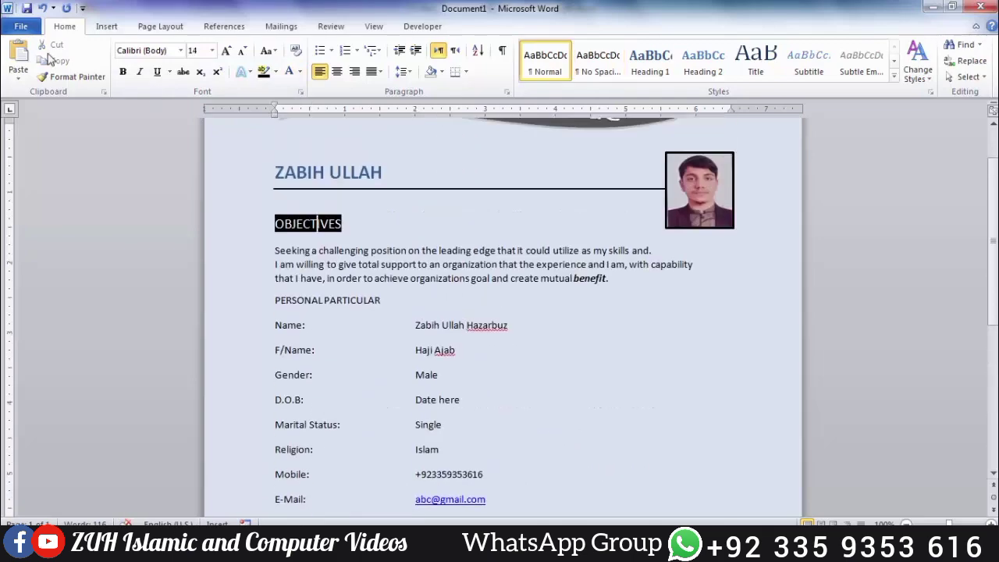
{"action": "left_click", "coordinate": [72, 77]}
{"action": "left_click_drag", "start_coordinate": [275, 305], "coordinate": [409, 306]}
{"action": "left_click", "coordinate": [428, 318]}
{"action": "scroll", "coordinate": [398, 375], "scroll_direction": "down", "scroll_amount": 6}
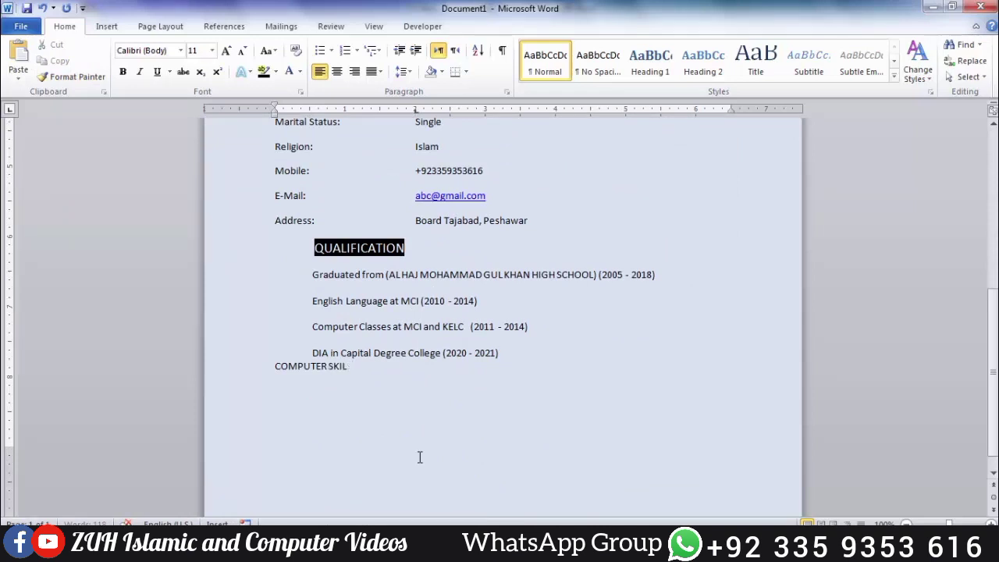
Make COMPUTER SKILLS a white-on-black heading and list 1 Ms Windows, 2 Ms Word, then numbered lines.
{"action": "left_click_drag", "start_coordinate": [274, 366], "coordinate": [408, 388]}
{"action": "left_click", "coordinate": [408, 388]}
{"action": "key", "text": "Return"}
{"action": "type", "text": "1. "}
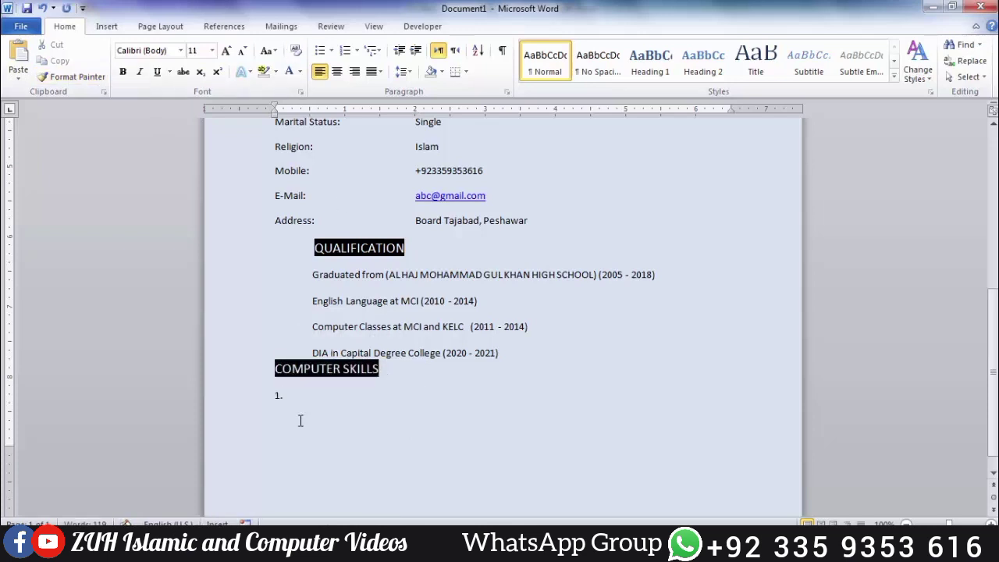
{"action": "type", "text": "s Windows"}
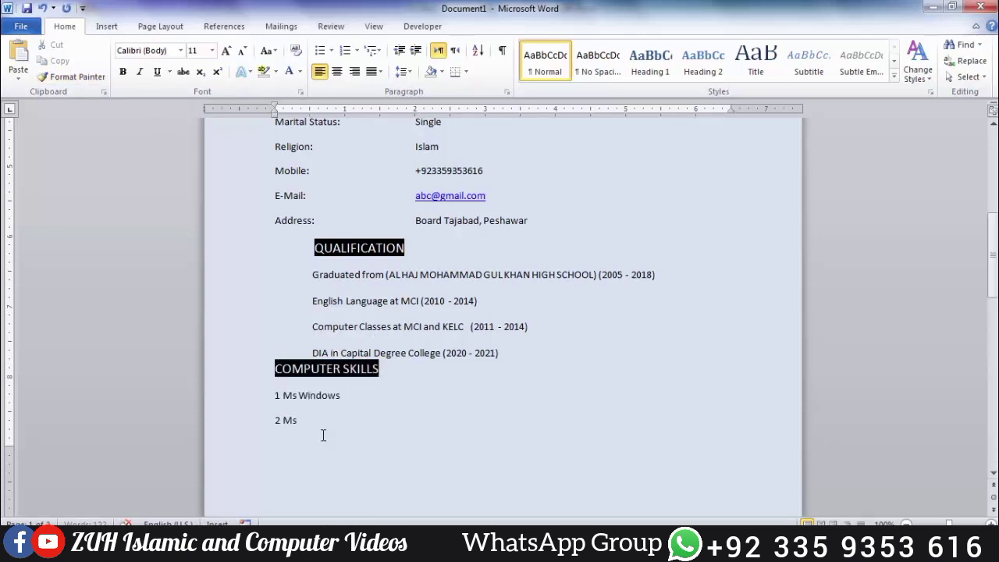
{"action": "type", "text": "ord"}
{"action": "key", "text": "Return"}
{"action": "type", "text": "3."}
{"action": "key", "text": "Return"}
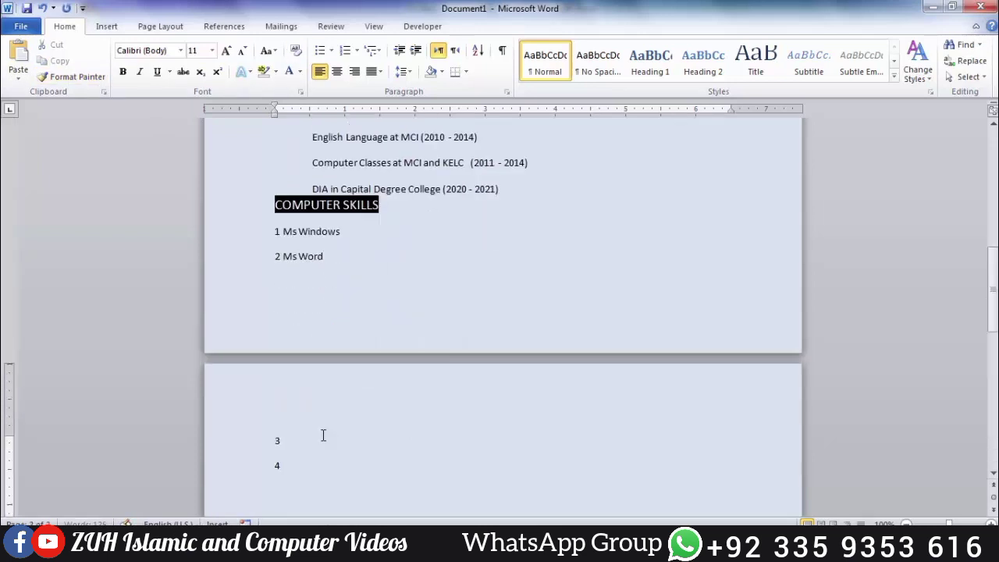
{"action": "key", "text": "Return"}
{"action": "key", "text": "Return"}
{"action": "key", "text": "Return"}
{"action": "key", "text": "Return"}
{"action": "key", "text": "Return"}
{"action": "scroll", "coordinate": [352, 462], "scroll_direction": "up", "scroll_amount": 8}
Remove the spacing between the Name-to-Address lines and tab-align their values, including D.O.B.
{"action": "scroll", "coordinate": [351, 461], "scroll_direction": "up", "scroll_amount": 5}
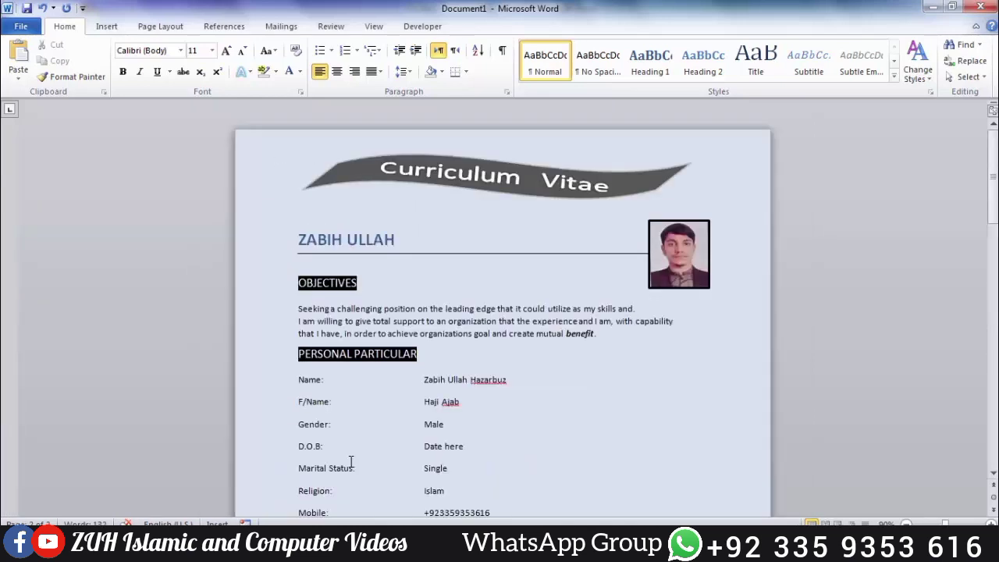
{"action": "left_click_drag", "start_coordinate": [518, 431], "coordinate": [298, 256]}
{"action": "left_click", "coordinate": [598, 62]}
{"action": "left_click", "coordinate": [329, 291]}
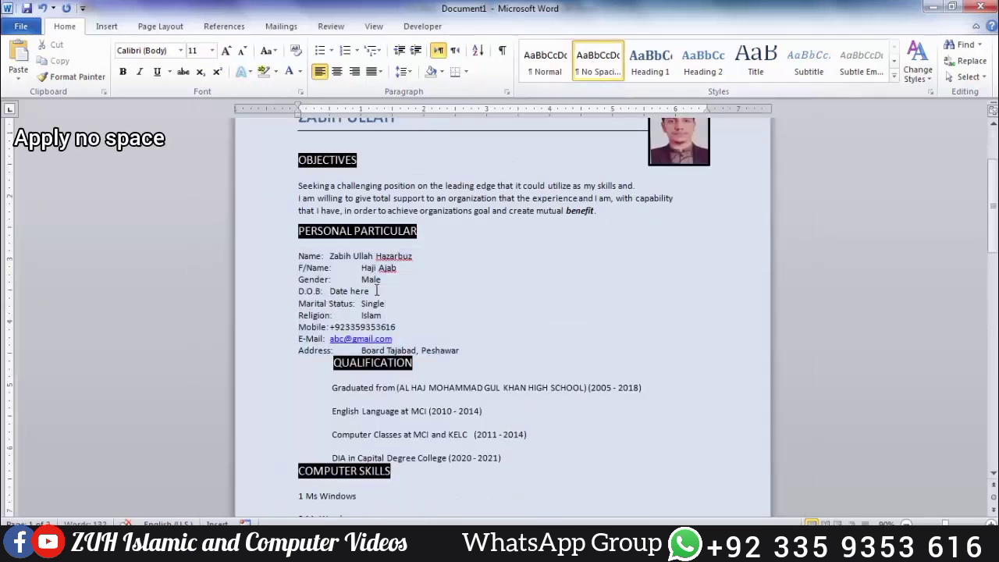
{"action": "key", "text": "Tab"}
{"action": "left_click", "coordinate": [329, 327]}
{"action": "key", "text": "Tab"}
{"action": "left_click", "coordinate": [328, 339]}
{"action": "key", "text": "Tab"}
{"action": "left_click", "coordinate": [328, 256]}
{"action": "key", "text": "Tab"}
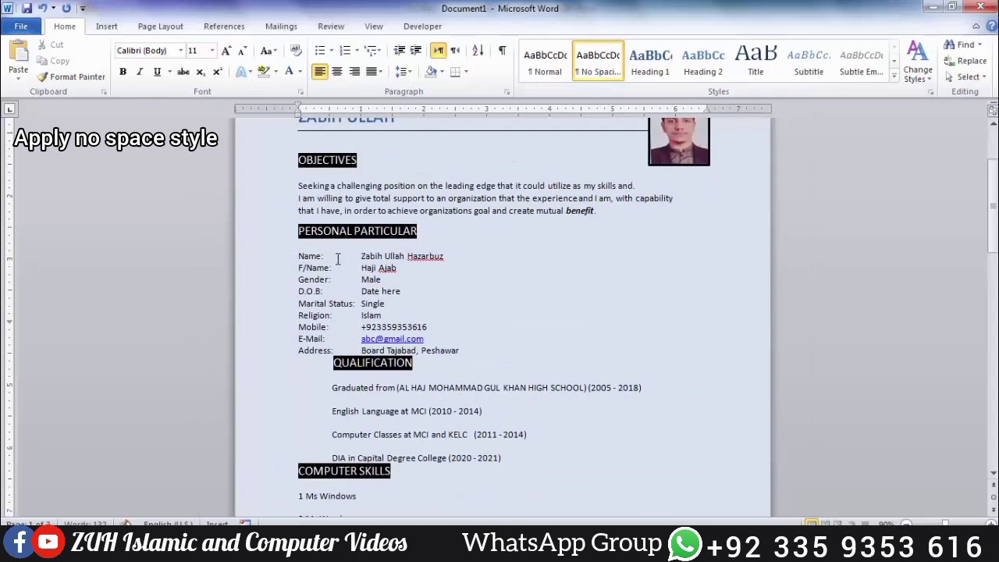
Tab-indent the PERSONAL PARTICULAR heading and each personal detail line from Name to Religion.
{"action": "scroll", "coordinate": [298, 279], "scroll_direction": "up", "scroll_amount": 1}
{"action": "left_click", "coordinate": [298, 261]}
{"action": "key", "text": "Tab"}
{"action": "left_click", "coordinate": [298, 286]}
{"action": "key", "text": "Tab"}
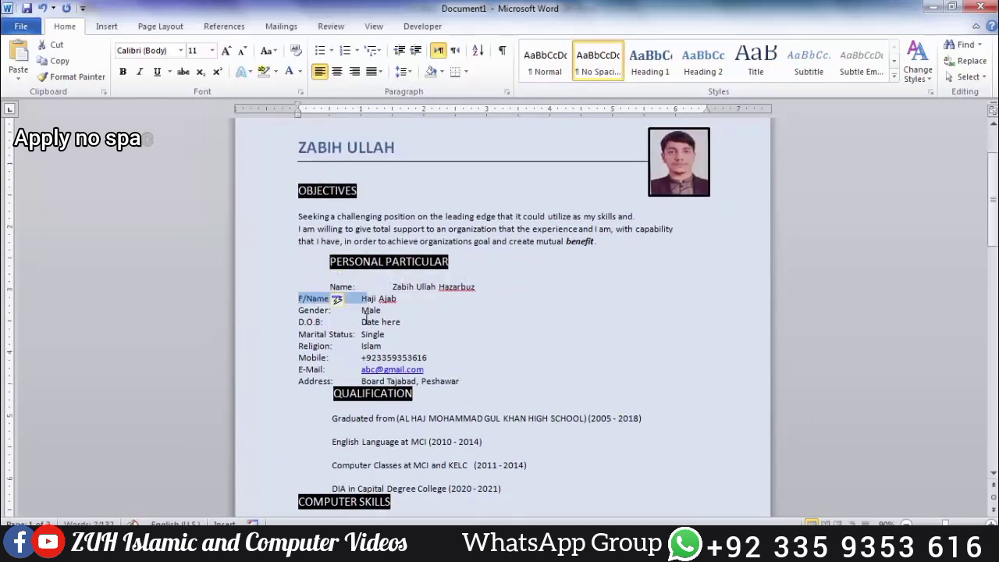
{"action": "left_click", "coordinate": [298, 298]}
{"action": "key", "text": "Tab"}
{"action": "left_click", "coordinate": [298, 310]}
{"action": "key", "text": "Tab"}
{"action": "left_click", "coordinate": [298, 334]}
{"action": "key", "text": "Tab"}
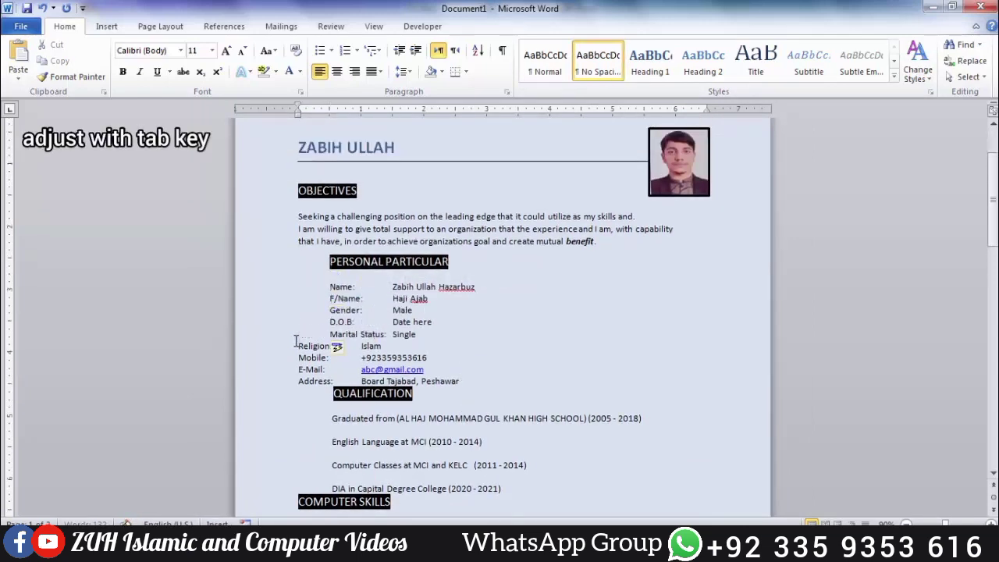
{"action": "left_click", "coordinate": [298, 346]}
{"action": "key", "text": "Tab"}
{"action": "left_click", "coordinate": [298, 369]}
Tab-indent the COMPUTER SKILLS heading and the first skill lines.
{"action": "scroll", "coordinate": [465, 326], "scroll_direction": "down", "scroll_amount": 1}
{"action": "scroll", "coordinate": [461, 330], "scroll_direction": "down", "scroll_amount": 1}
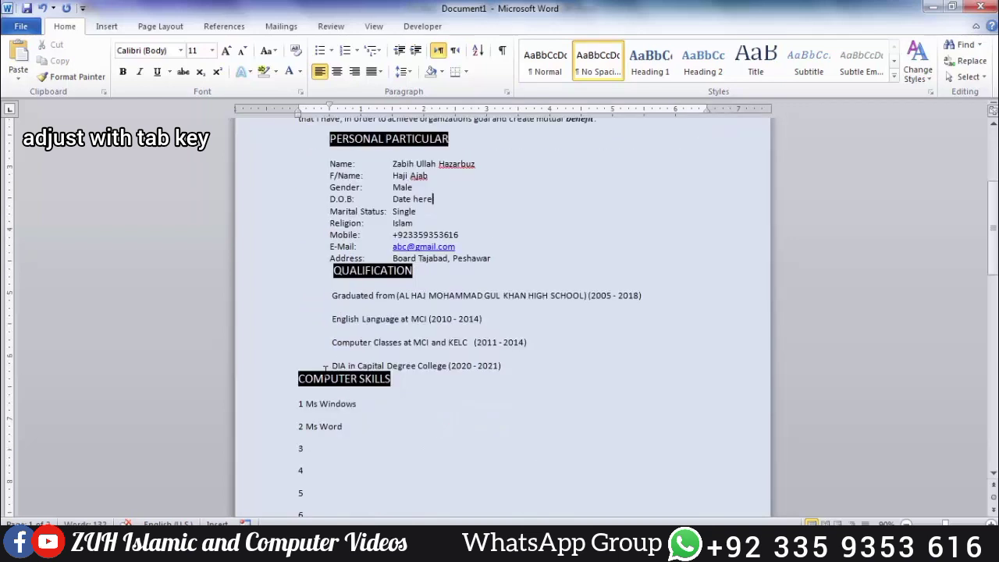
{"action": "left_click", "coordinate": [296, 378]}
{"action": "key", "text": "Tab"}
{"action": "left_click", "coordinate": [296, 403]}
{"action": "key", "text": "Tab"}
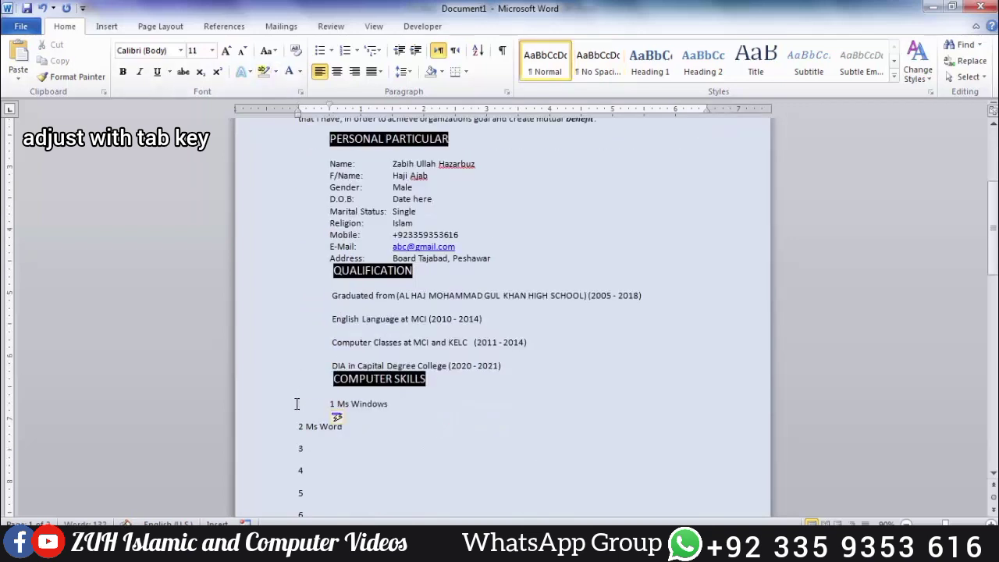
{"action": "key", "text": "Down"}
{"action": "key", "text": "Tab"}
{"action": "key", "text": "Down"}
{"action": "key", "text": "Tab"}
{"action": "key", "text": "Down"}
{"action": "key", "text": "Tab"}
Apply No Spacing to skill lines 1–10 and tab-indent the skill lines to match.
{"action": "key", "text": "Down"}
{"action": "key", "text": "Tab"}
{"action": "key", "text": "Down"}
{"action": "key", "text": "Tab"}
{"action": "key", "text": "Down"}
{"action": "key", "text": "Tab"}
{"action": "key", "text": "Down"}
{"action": "key", "text": "Tab"}
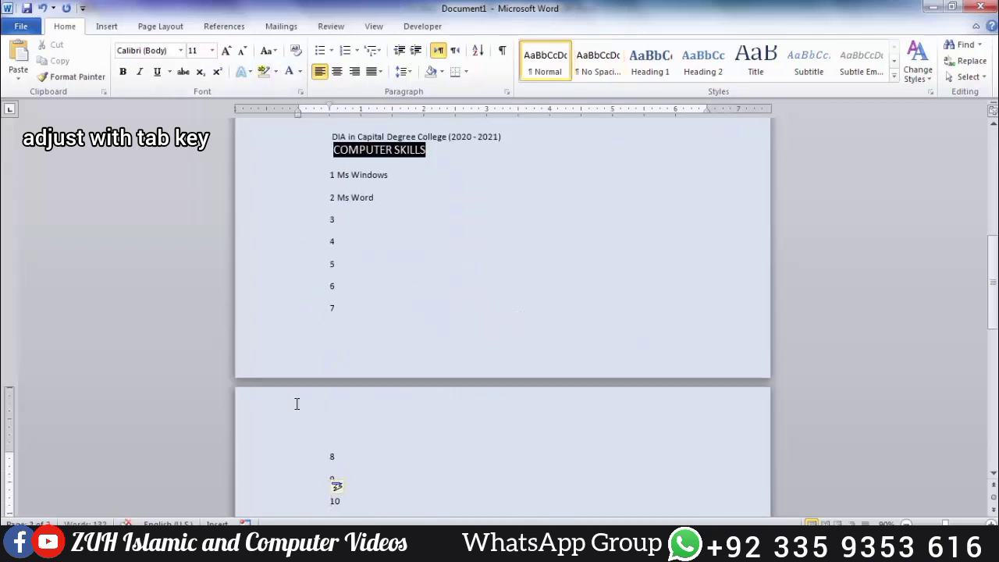
{"action": "left_click_drag", "start_coordinate": [305, 499], "coordinate": [319, 174]}
{"action": "left_click", "coordinate": [597, 62]}
{"action": "left_click", "coordinate": [299, 175]}
{"action": "key", "text": "Tab"}
{"action": "key", "text": "Down"}
{"action": "key", "text": "Tab"}
{"action": "key", "text": "Down"}
{"action": "key", "text": "Tab"}
{"action": "key", "text": "Down"}
{"action": "key", "text": "Tab"}
{"action": "key", "text": "Down"}
{"action": "key", "text": "Tab"}
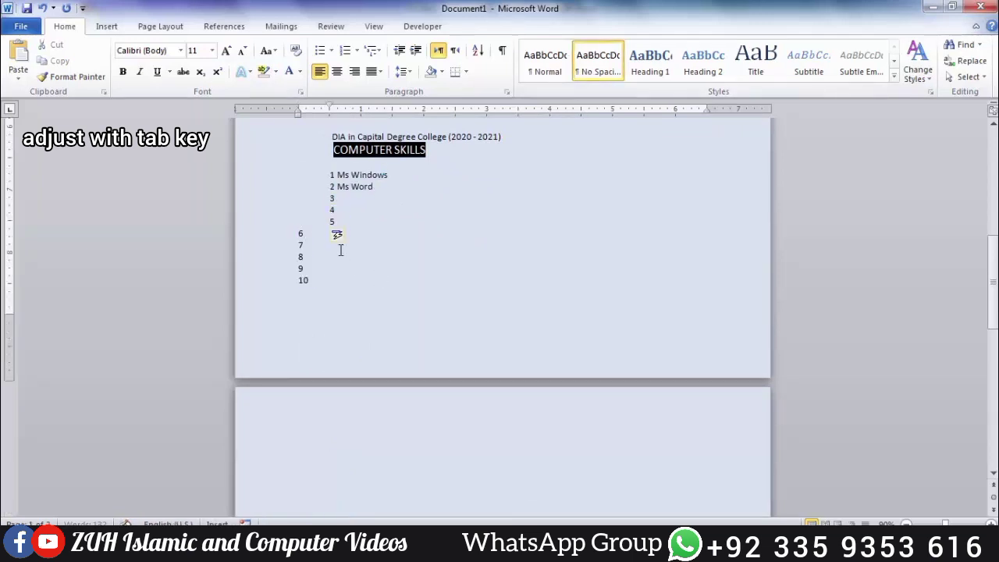
{"action": "key", "text": "Down"}
{"action": "key", "text": "Tab"}
{"action": "key", "text": "Down"}
{"action": "key", "text": "Tab"}
{"action": "key", "text": "Down"}
{"action": "key", "text": "Tab"}
{"action": "key", "text": "Down"}
{"action": "key", "text": "Tab"}
{"action": "key", "text": "Down"}
{"action": "key", "text": "Tab"}
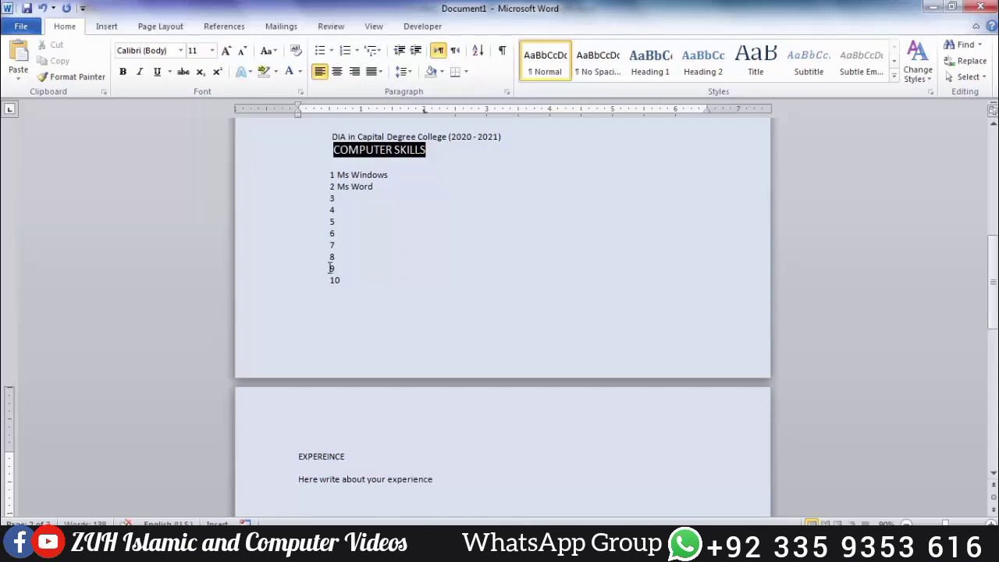
Copy the black COMPUTER SKILLS heading shading onto the EXPEREINCE and Hobbies headings.
{"action": "double_click", "coordinate": [71, 76]}
{"action": "left_click", "coordinate": [321, 456]}
{"action": "scroll", "coordinate": [385, 442], "scroll_direction": "down", "scroll_amount": 3}
{"action": "type", "text": "Hobbie"}
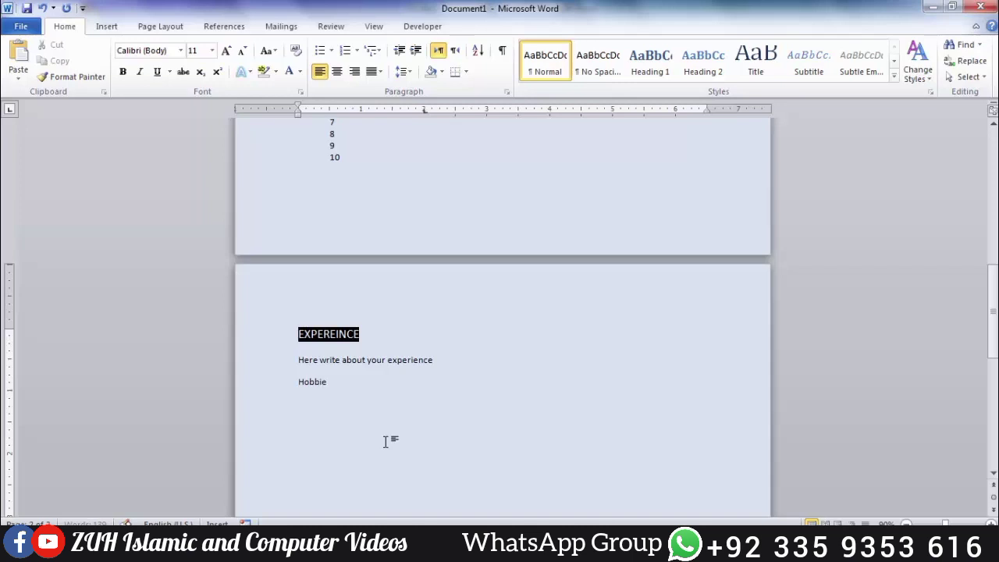
{"action": "type", "text": "s"}
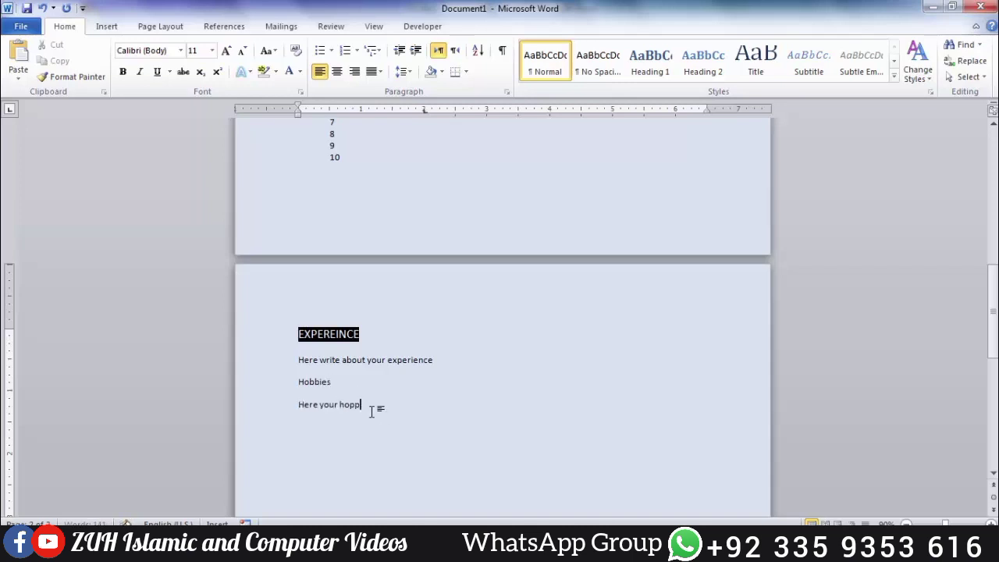
{"action": "left_click", "coordinate": [72, 76]}
{"action": "left_click_drag", "start_coordinate": [298, 382], "coordinate": [340, 381]}
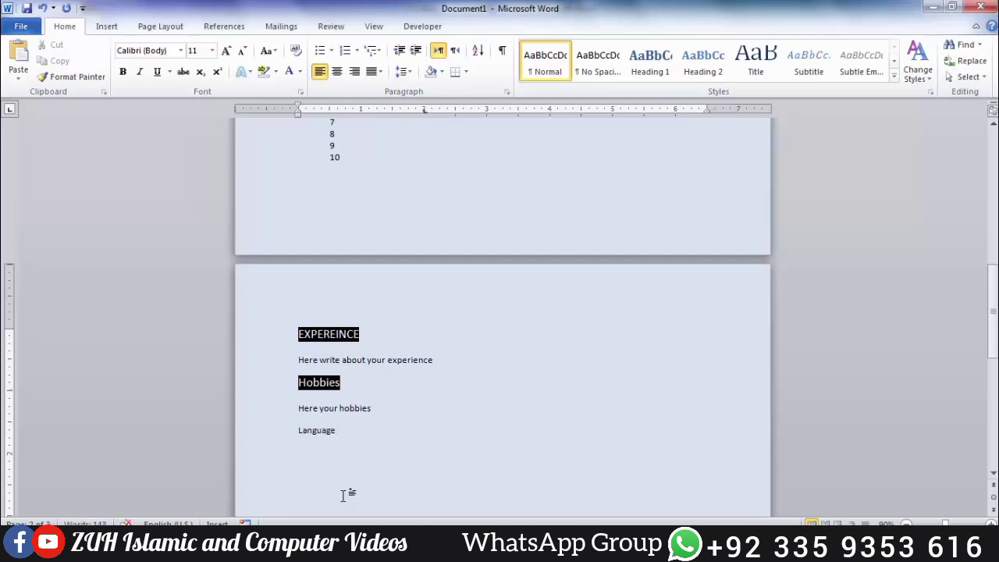
Type placeholder lines under the headings, such as one about the languages you know.
{"action": "type", "text": "e the list of your l"}
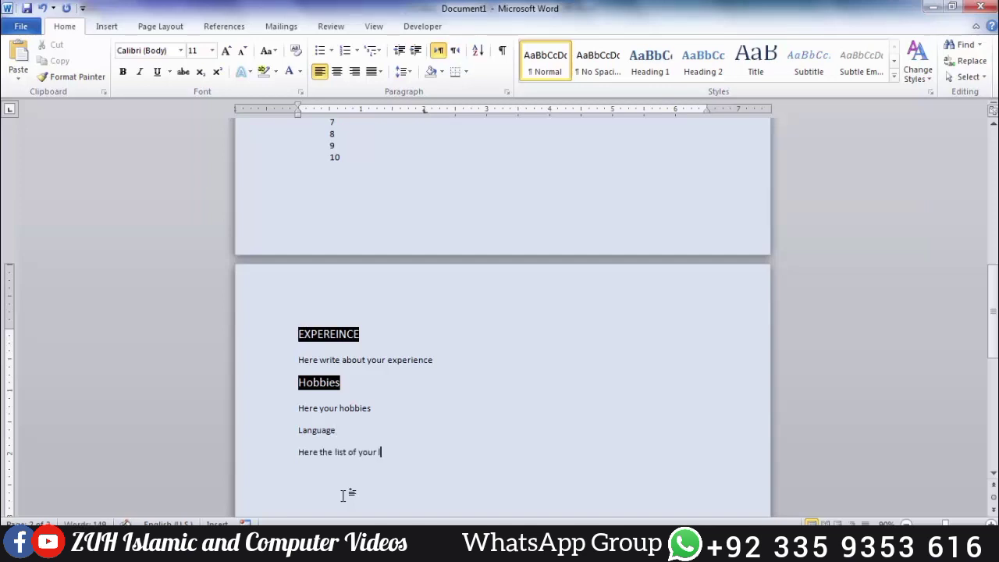
{"action": "key", "text": "BackSpace"}
{"action": "key", "text": "BackSpace"}
{"action": "key", "text": "BackSpace"}
{"action": "type", "text": "know about your languages"}
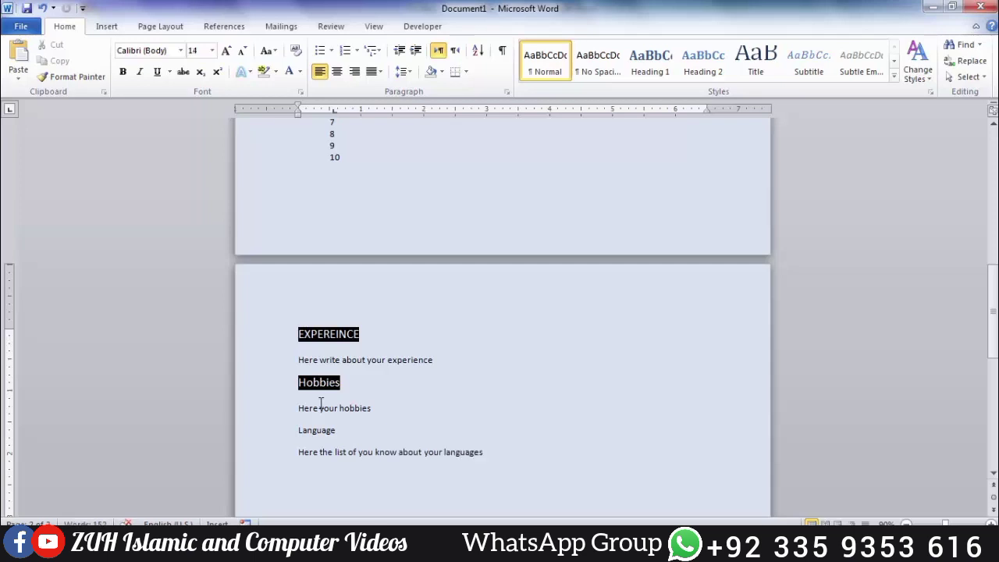
{"action": "scroll", "coordinate": [320, 403], "scroll_direction": "down", "scroll_amount": 2}
Make HOBBIES uppercase and give the Language and REFERENCES headings the black shading.
{"action": "left_click_drag", "start_coordinate": [341, 290], "coordinate": [298, 290]}
{"action": "left_click", "coordinate": [266, 50]}
{"action": "left_click", "coordinate": [297, 104]}
{"action": "left_click", "coordinate": [71, 76]}
{"action": "left_click_drag", "start_coordinate": [346, 337], "coordinate": [293, 337]}
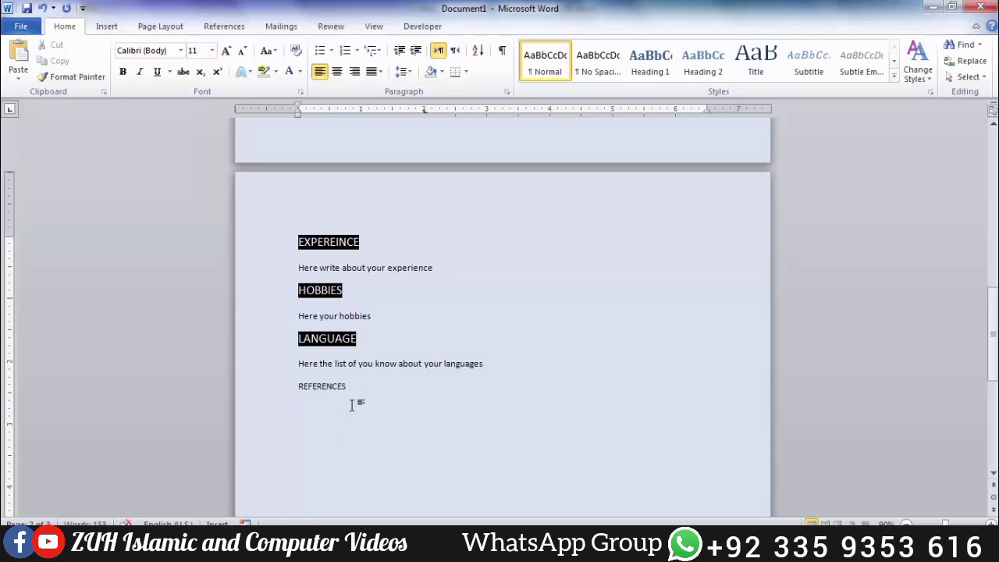
{"action": "type", "text": "he reference about this cv"}
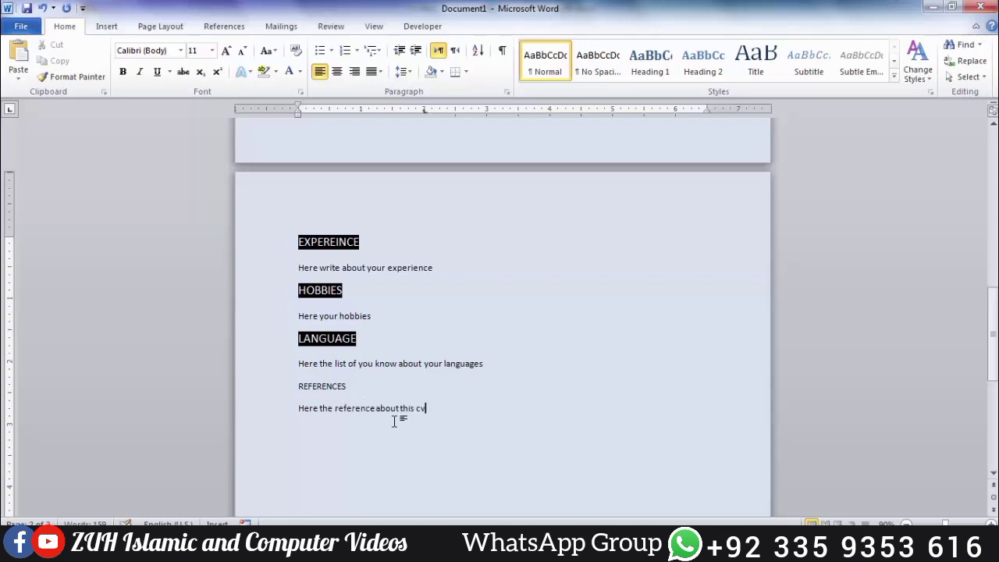
{"action": "left_click", "coordinate": [72, 77]}
{"action": "left_click_drag", "start_coordinate": [348, 386], "coordinate": [292, 387]}
Draw a Plaque shape and drag its yellow handle to turn it into a concave four-point star.
{"action": "scroll", "coordinate": [418, 407], "scroll_direction": "up", "scroll_amount": 5}
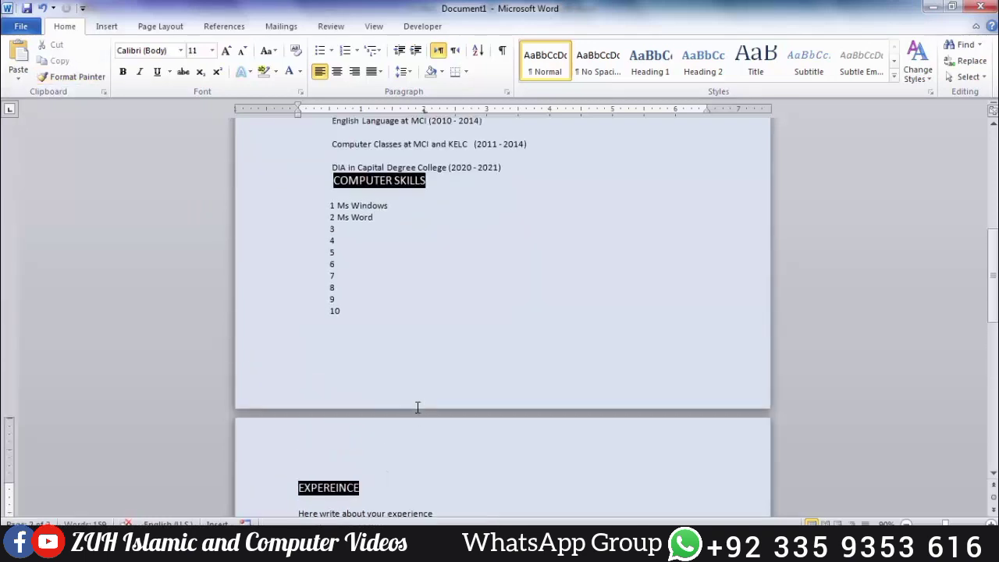
{"action": "scroll", "coordinate": [418, 407], "scroll_direction": "up", "scroll_amount": 10}
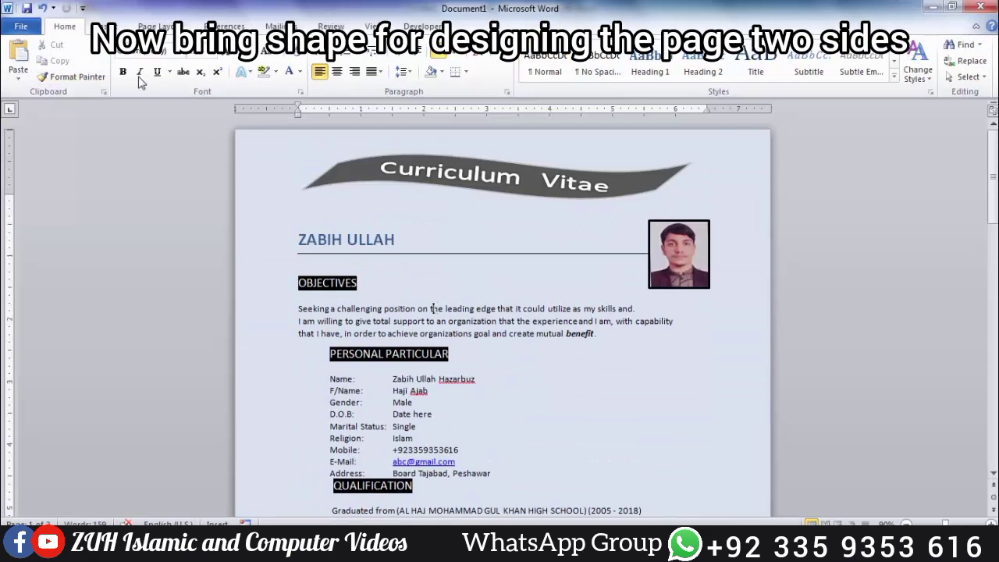
{"action": "left_click", "coordinate": [102, 26]}
{"action": "left_click", "coordinate": [212, 69]}
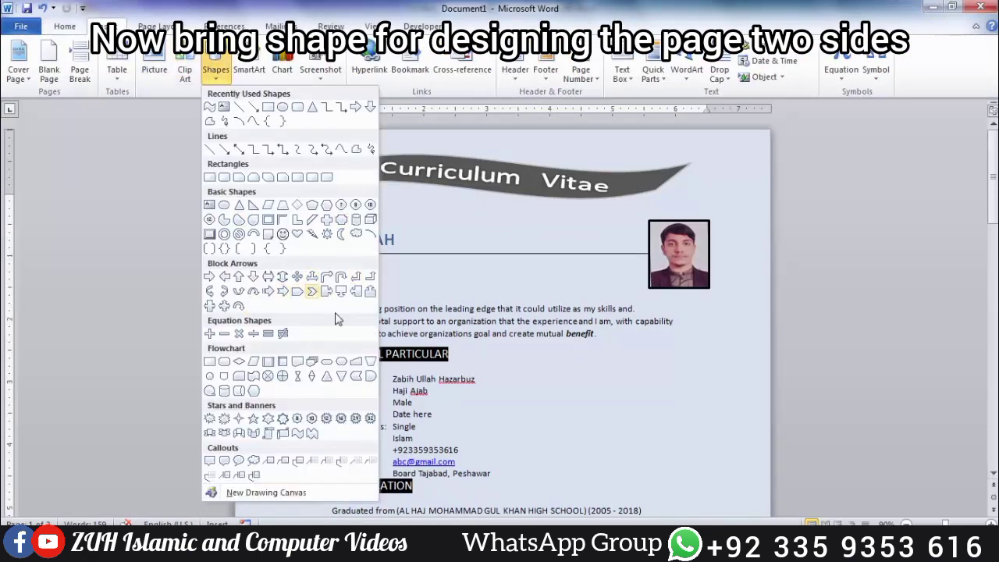
{"action": "left_click", "coordinate": [343, 222]}
{"action": "left_click_drag", "start_coordinate": [500, 305], "coordinate": [613, 446]}
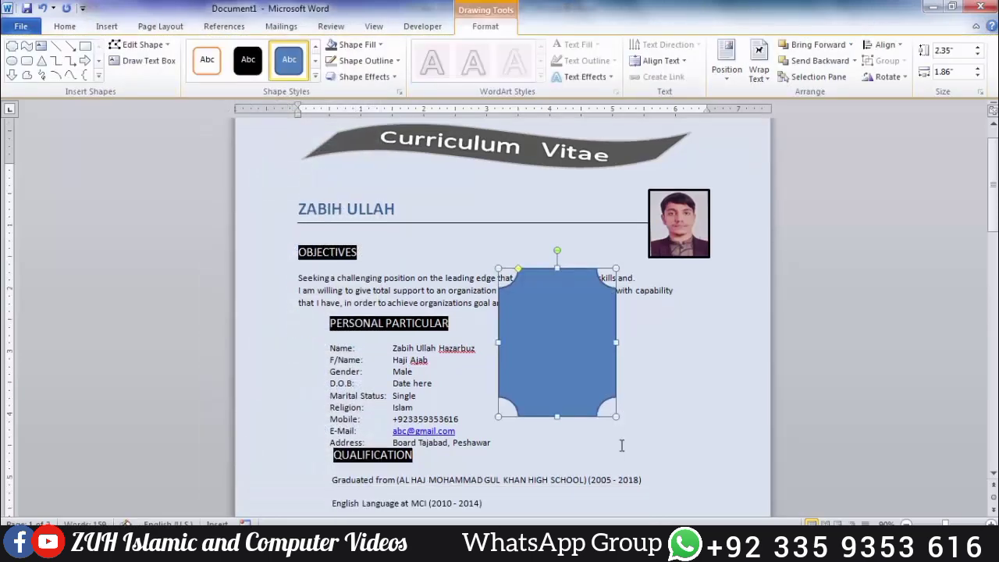
{"action": "scroll", "coordinate": [544, 244], "scroll_direction": "down", "scroll_amount": 1}
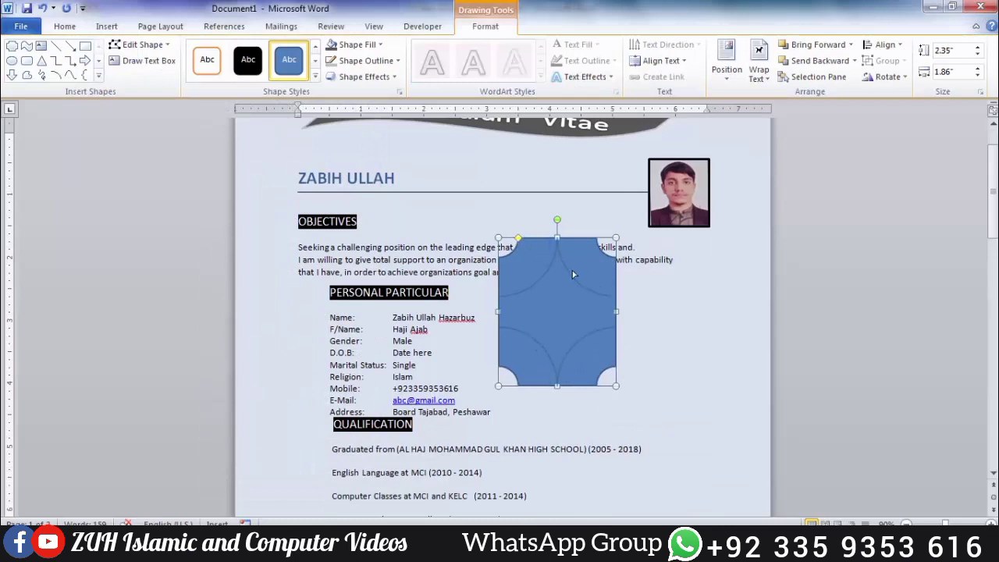
{"action": "left_click_drag", "start_coordinate": [572, 274], "coordinate": [573, 271]}
Enlarge the blue star and move it mostly off page 1's lower-right corner.
{"action": "left_click_drag", "start_coordinate": [508, 251], "coordinate": [409, 159]}
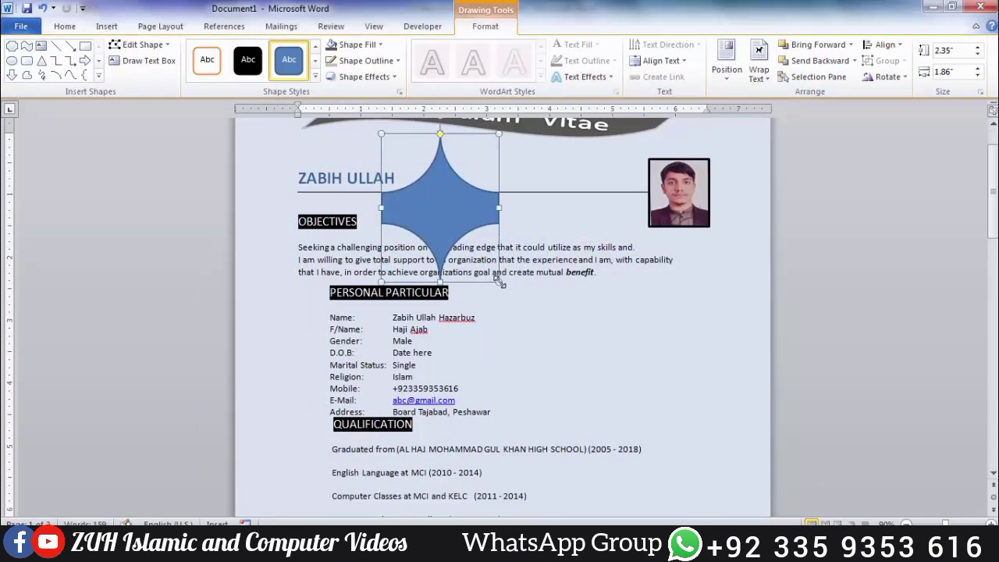
{"action": "left_click_drag", "start_coordinate": [499, 404], "coordinate": [500, 421]}
{"action": "left_click_drag", "start_coordinate": [500, 276], "coordinate": [667, 249]}
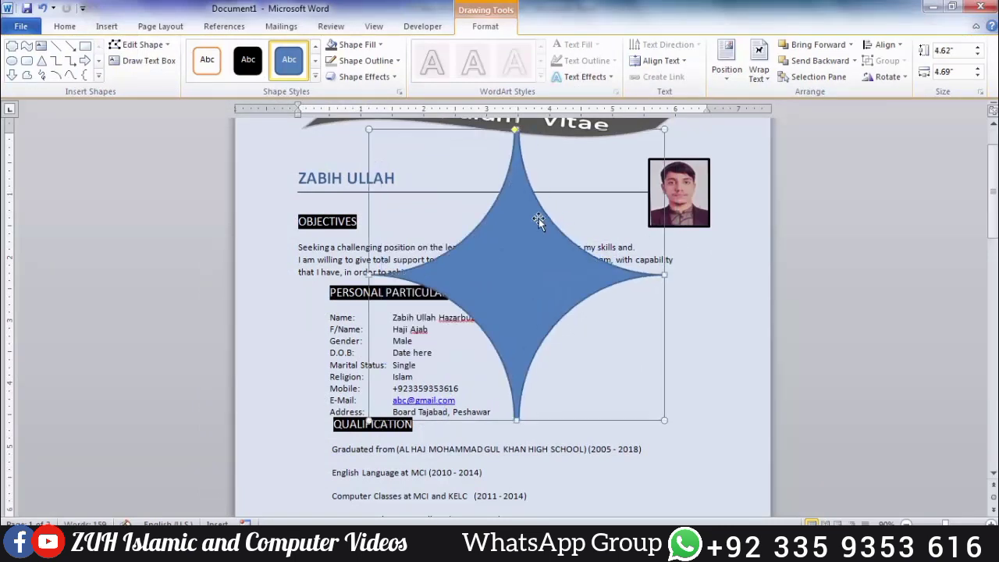
{"action": "scroll", "coordinate": [531, 156], "scroll_direction": "up", "scroll_amount": 1}
{"action": "left_click_drag", "start_coordinate": [468, 257], "coordinate": [448, 235]}
{"action": "left_click", "coordinate": [380, 45]}
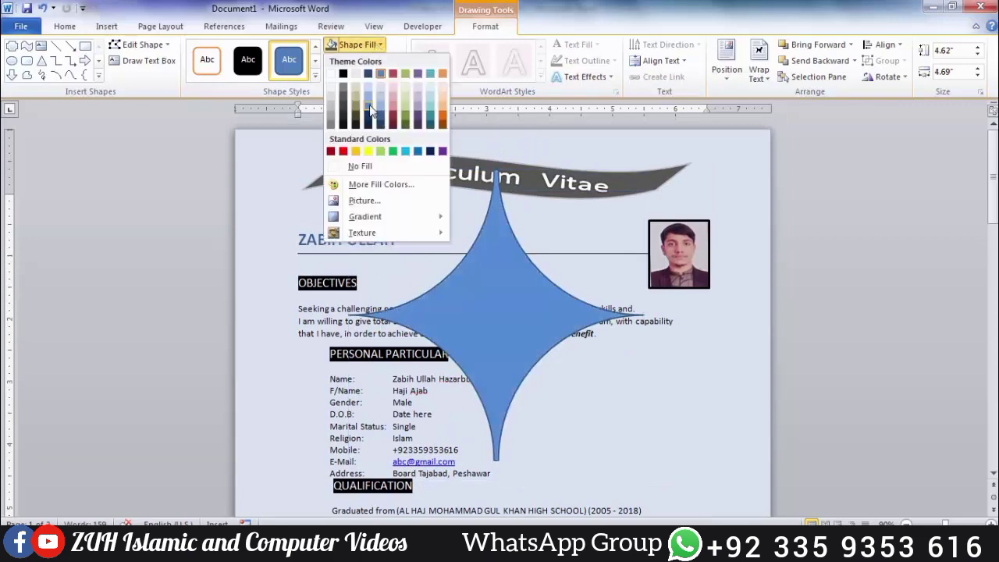
{"action": "mouse_move", "coordinate": [509, 320]}
{"action": "left_mouse_down"}
{"action": "mouse_move", "coordinate": [378, 252]}
{"action": "mouse_move", "coordinate": [277, 148]}
{"action": "mouse_move", "coordinate": [600, 503]}
{"action": "left_mouse_up"}
{"action": "scroll", "coordinate": [599, 304], "scroll_direction": "down", "scroll_amount": 5}
{"action": "scroll", "coordinate": [599, 304], "scroll_direction": "down", "scroll_amount": 5}
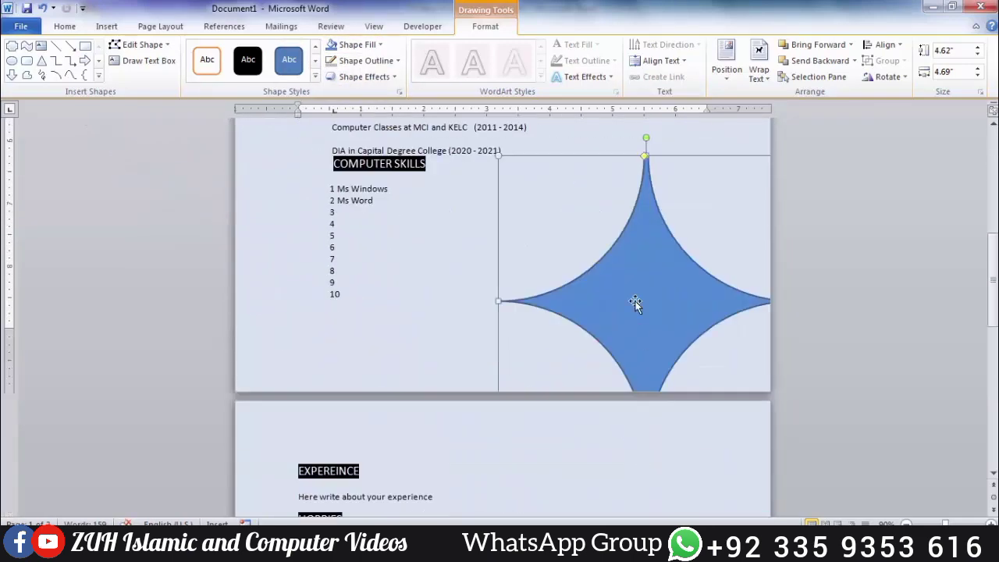
{"action": "left_click_drag", "start_coordinate": [639, 297], "coordinate": [765, 385]}
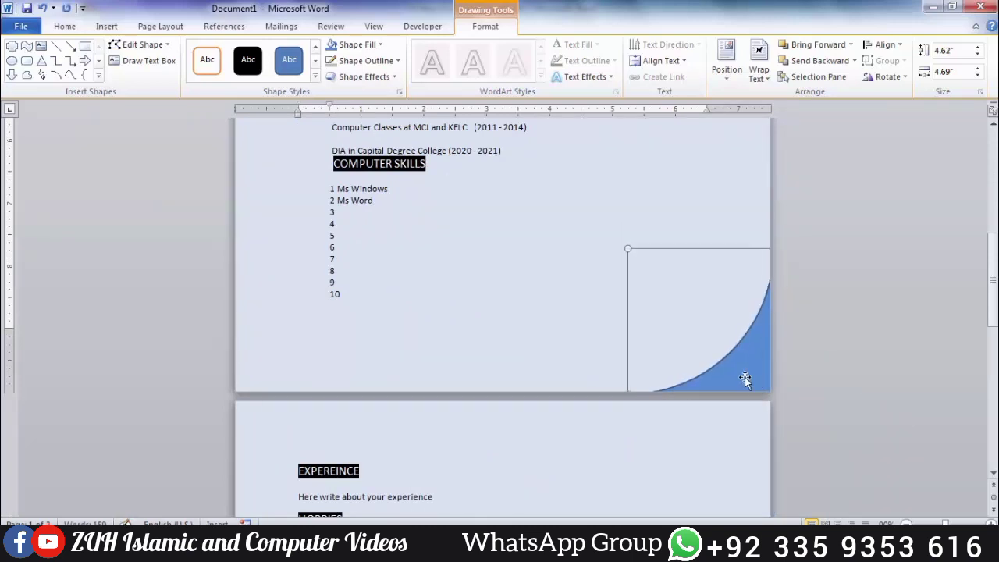
{"action": "mouse_move", "coordinate": [740, 394]}
{"action": "left_mouse_down"}
{"action": "mouse_move", "coordinate": [308, 335]}
{"action": "mouse_move", "coordinate": [247, 253]}
{"action": "mouse_move", "coordinate": [585, 433]}
{"action": "left_mouse_up"}
Place a copy of the blue star at page 2's top-left corner.
{"action": "scroll", "coordinate": [263, 401], "scroll_direction": "down", "scroll_amount": 3}
{"action": "scroll", "coordinate": [374, 310], "scroll_direction": "down", "scroll_amount": 1}
{"action": "scroll", "coordinate": [584, 300], "scroll_direction": "down", "scroll_amount": 3}
{"action": "mouse_move", "coordinate": [580, 289]}
{"action": "left_mouse_down"}
{"action": "mouse_move", "coordinate": [784, 515]}
{"action": "mouse_move", "coordinate": [780, 504]}
{"action": "left_mouse_up"}
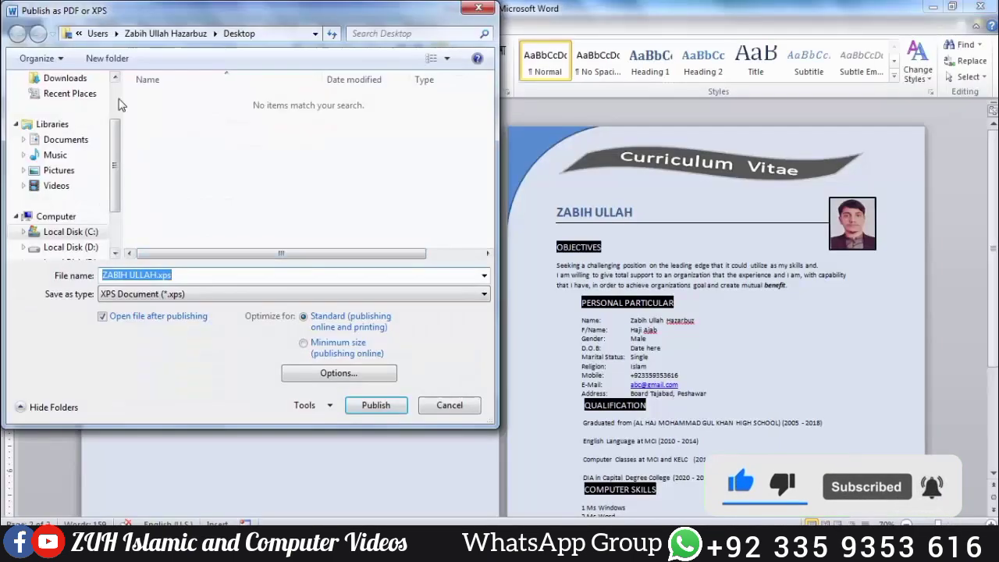
Open Publish as PDF, set the file type to PDF and enter the CV owner's name as file name.
{"action": "left_click", "coordinate": [155, 294]}
{"action": "left_click", "coordinate": [121, 309]}
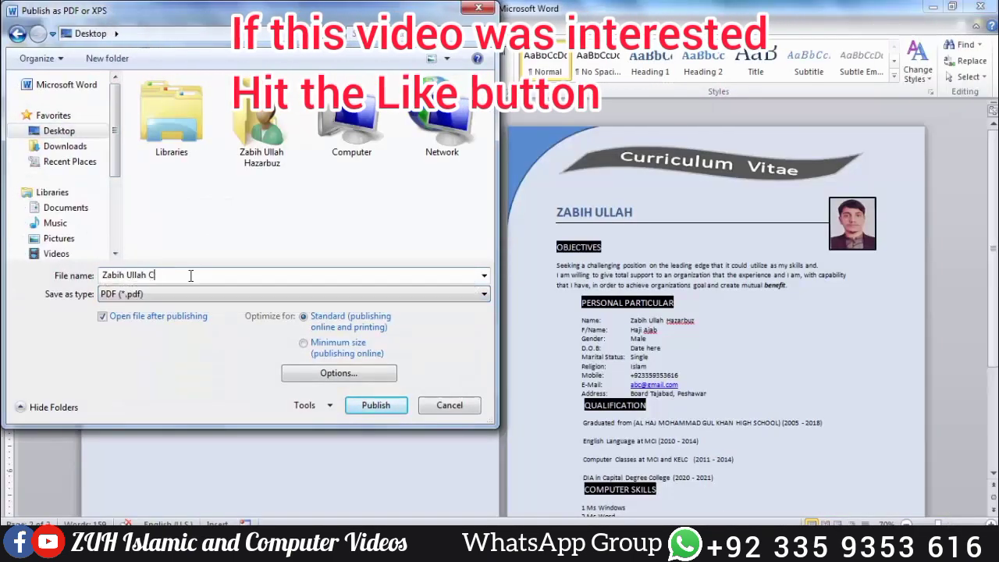